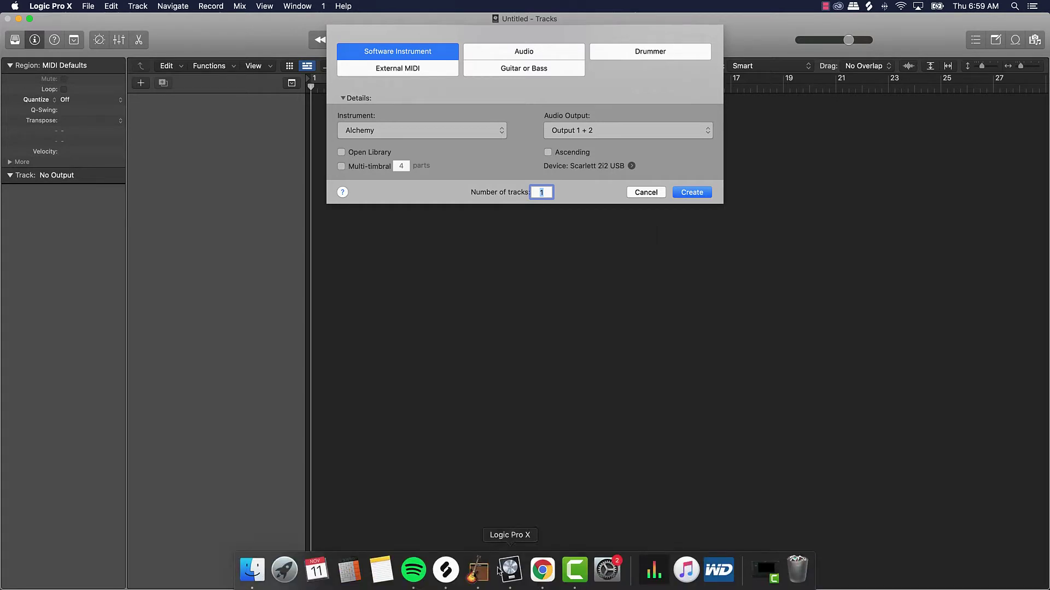
Set GarageBand's output device to the Scarlett 2i2 USB, then create a software instrument track.
click(476, 572)
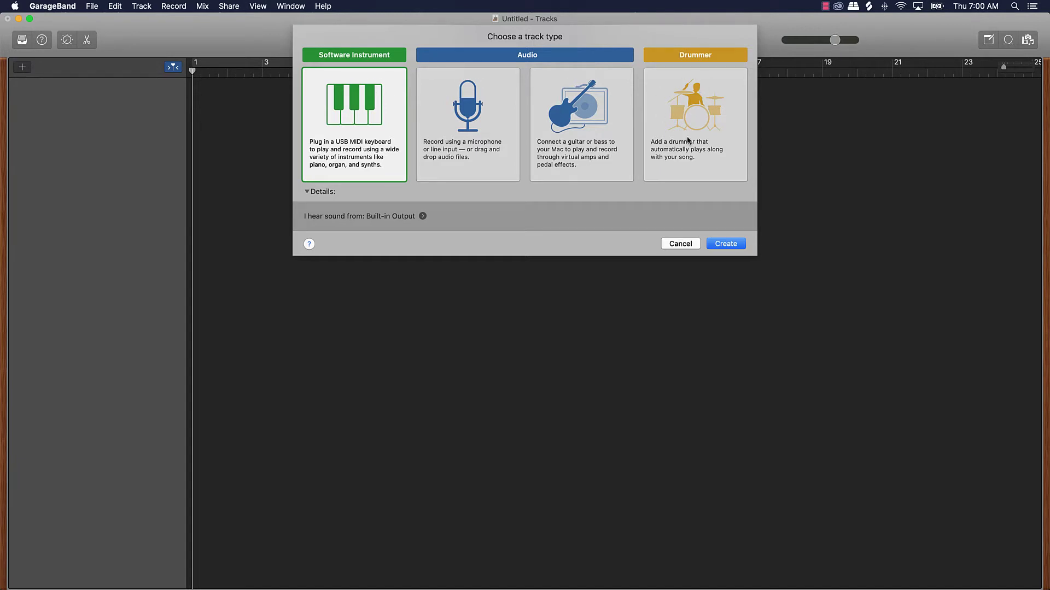
click(423, 217)
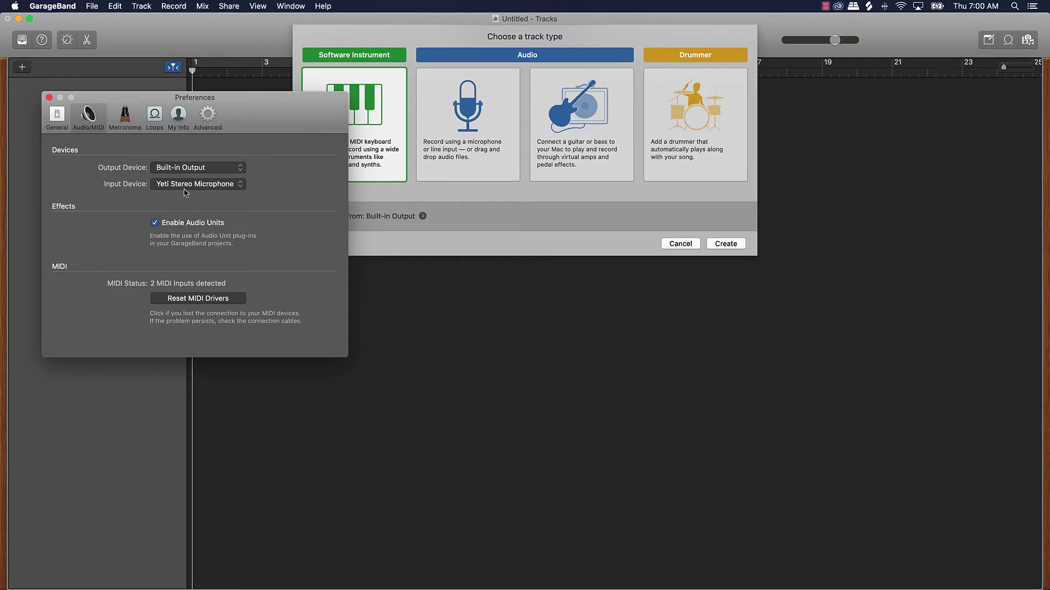
click(190, 169)
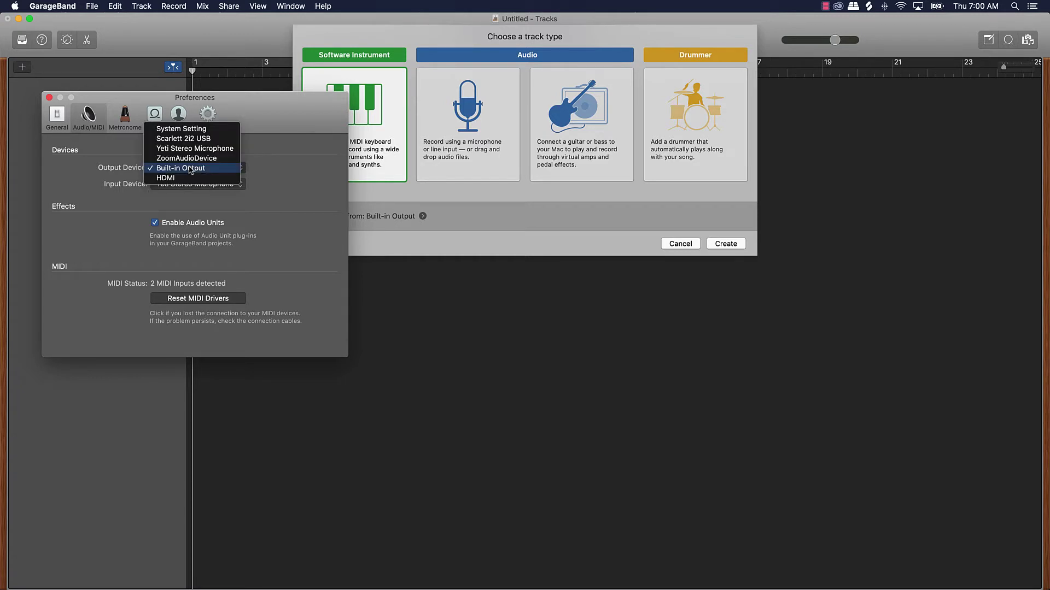
click(194, 140)
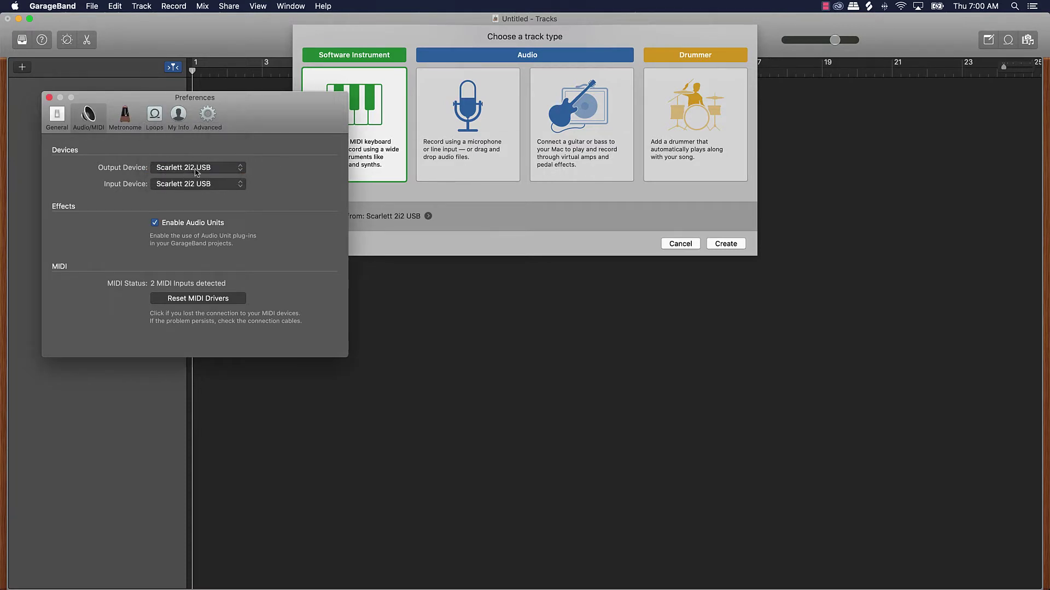
click(49, 97)
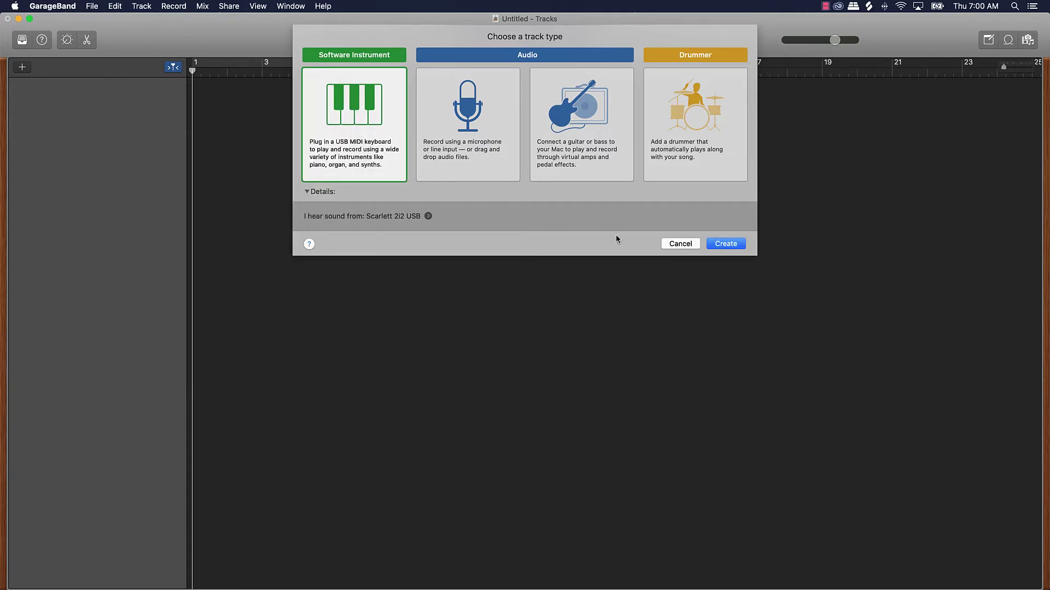
click(719, 244)
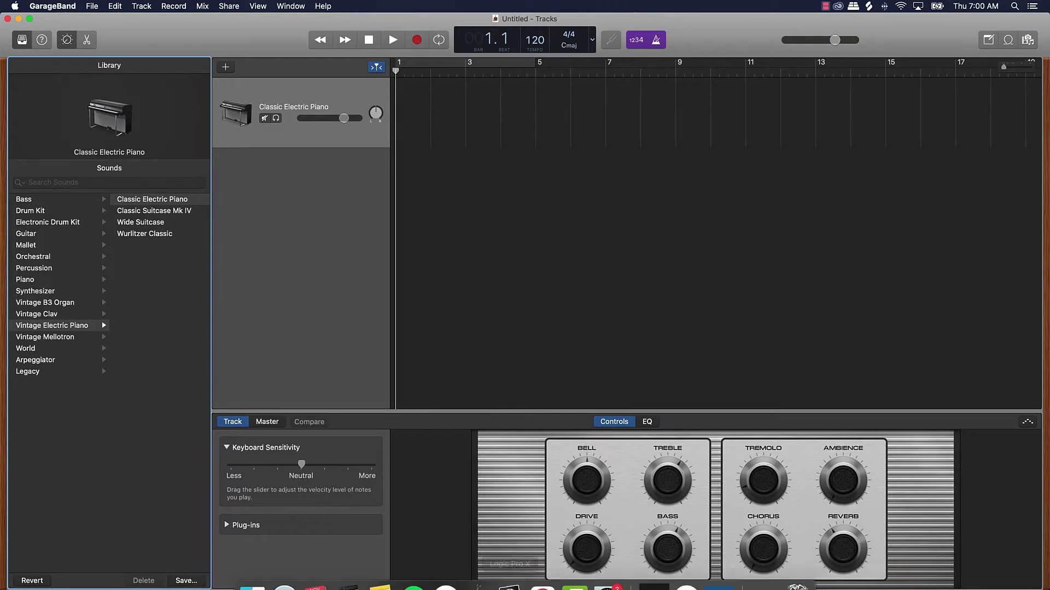
Bring Logic Pro X to the front, showing its new-track dialog.
click(508, 569)
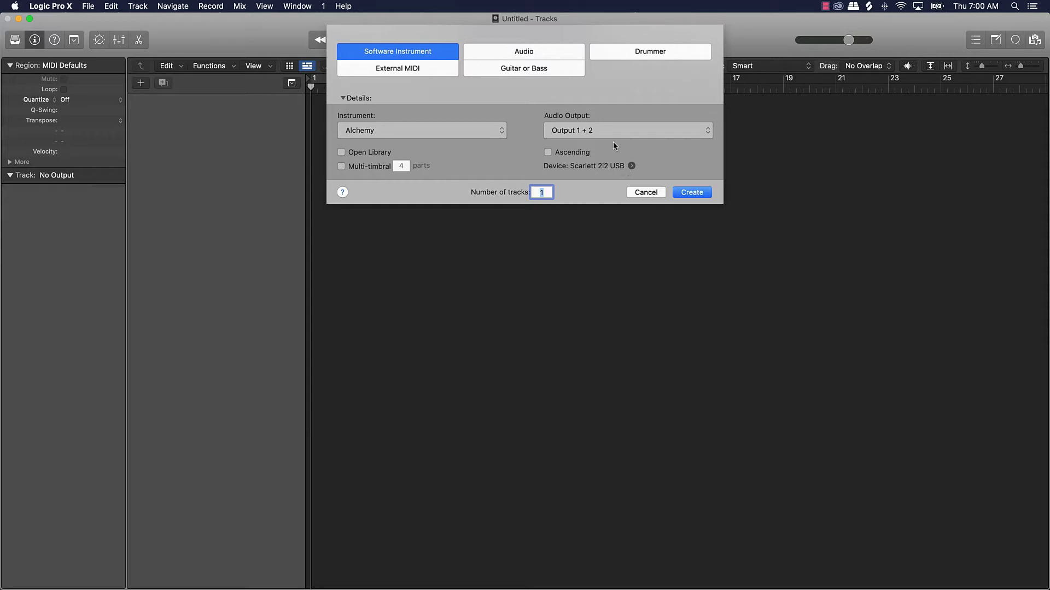
Create the Alchemy software instrument track Inst 1 and close the Alchemy plug-in window.
click(709, 195)
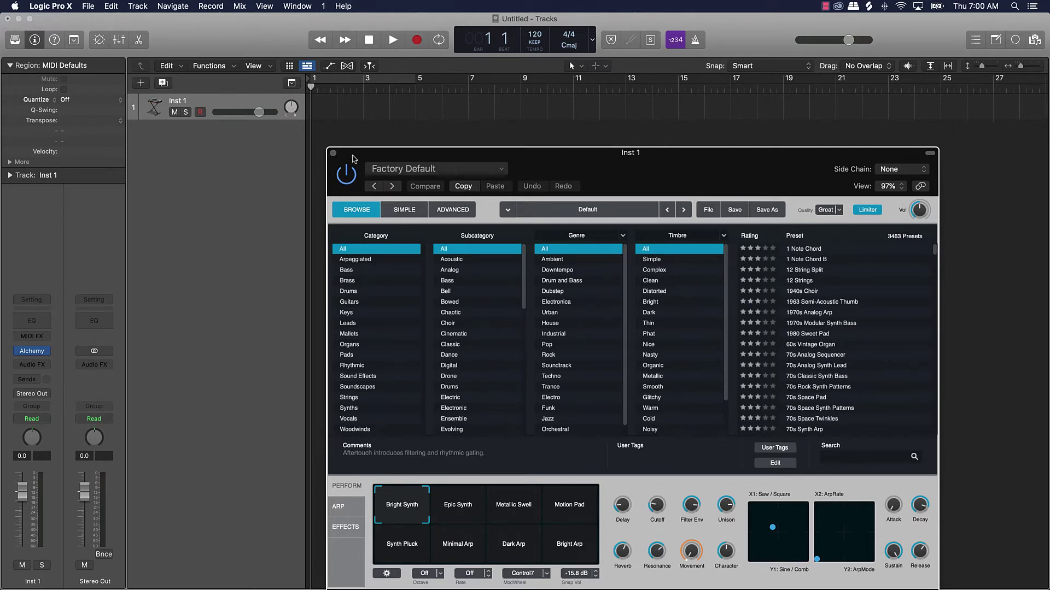
drag(354, 158, 346, 137)
click(325, 132)
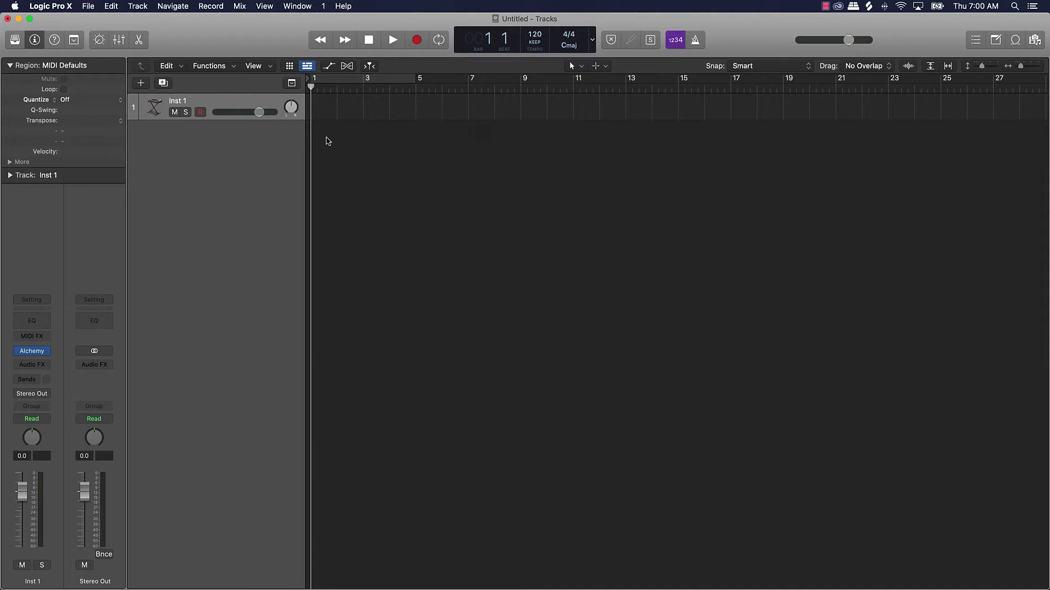
In GarageBand, browse the library from Legacy up to the Bass category, then return to Logic.
mouse_move(381, 582)
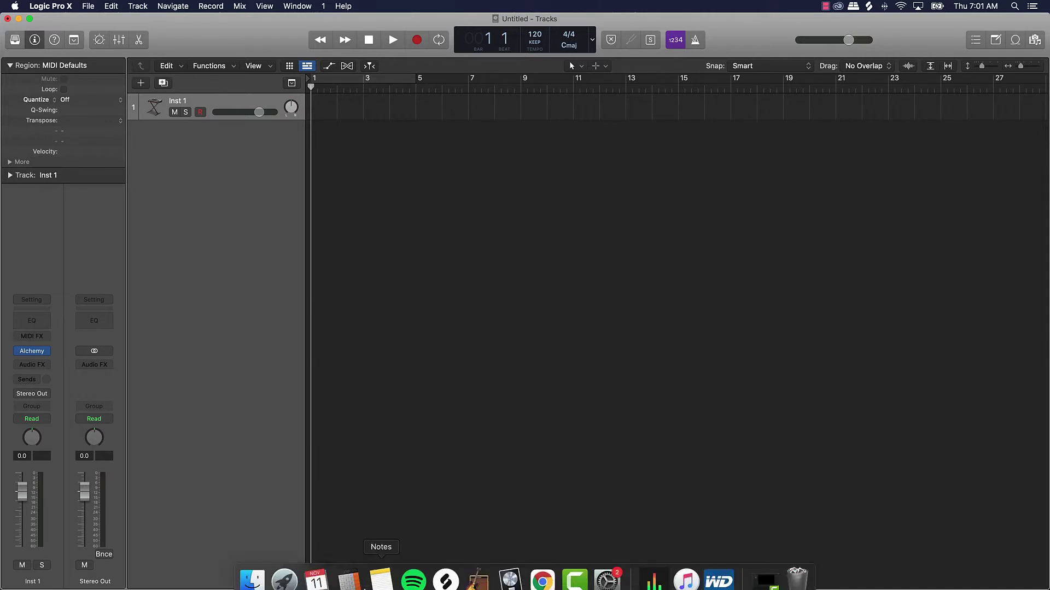
click(494, 577)
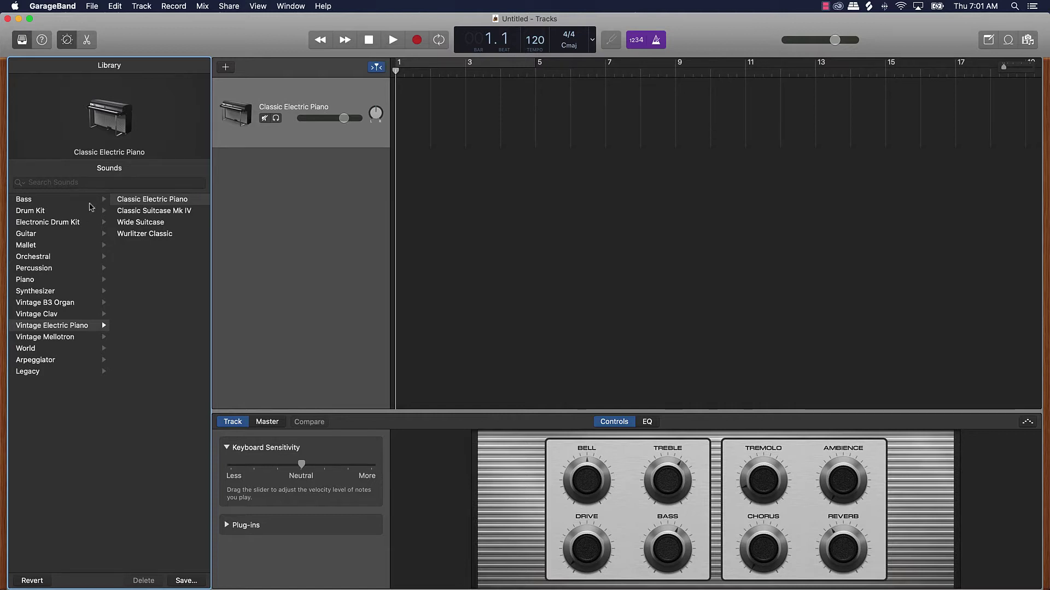
click(28, 373)
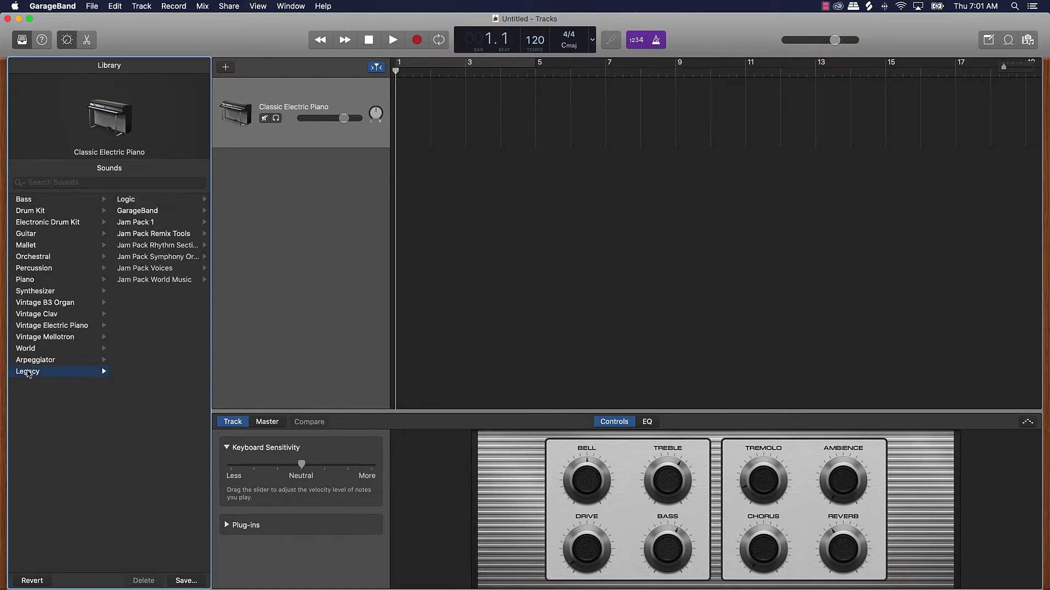
key(Up)
key(Up)
key(Up)
key(Up)
key(Up)
key(Up)
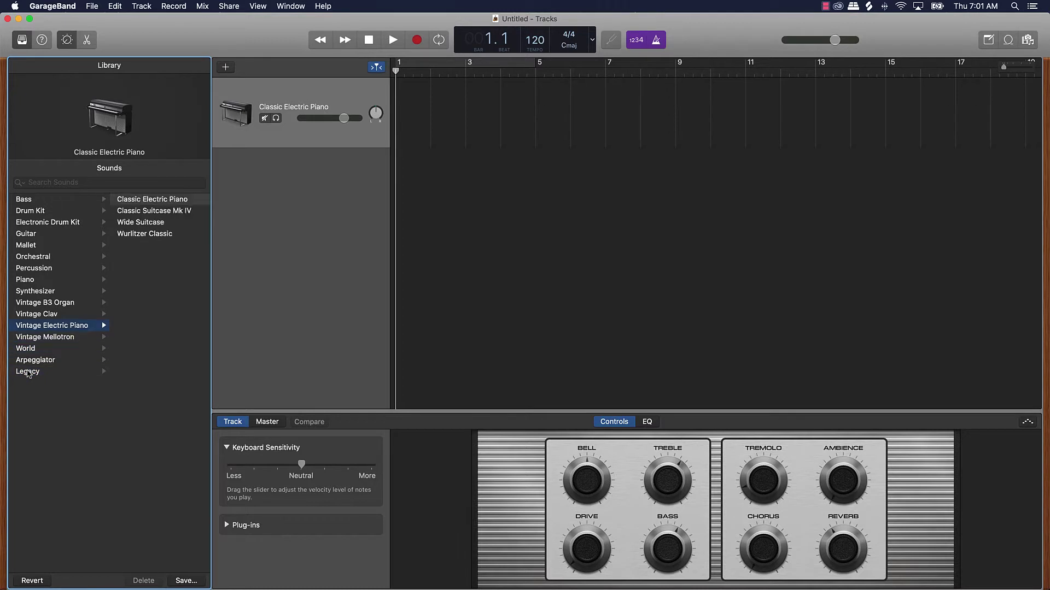
key(Up)
key(Up)
key(Up)
key(Up)
key(Up)
key(Up)
key(Up)
key(Up)
key(Up)
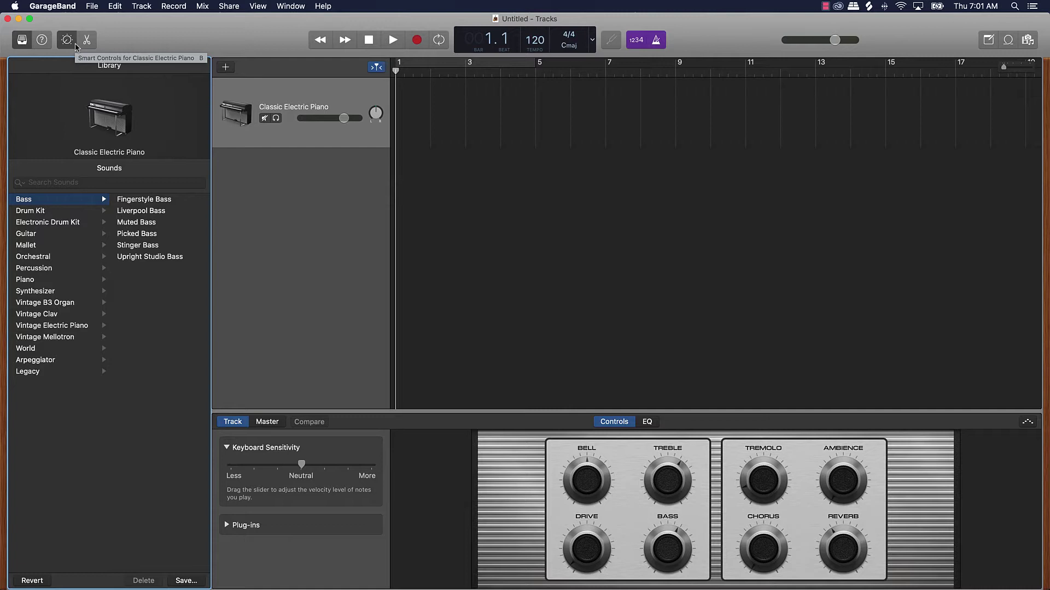
mouse_move(446, 570)
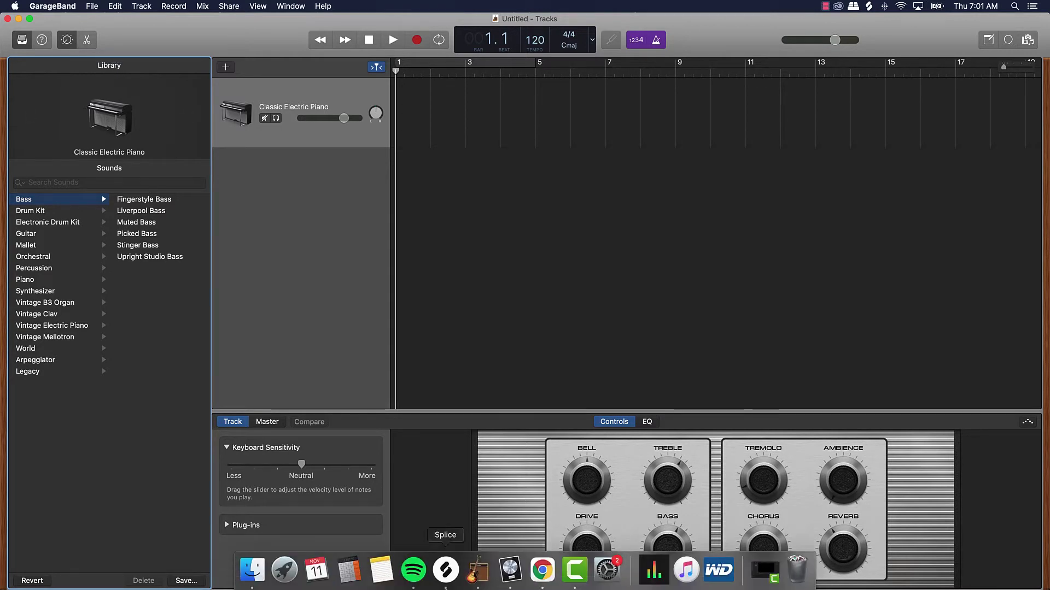
click(510, 571)
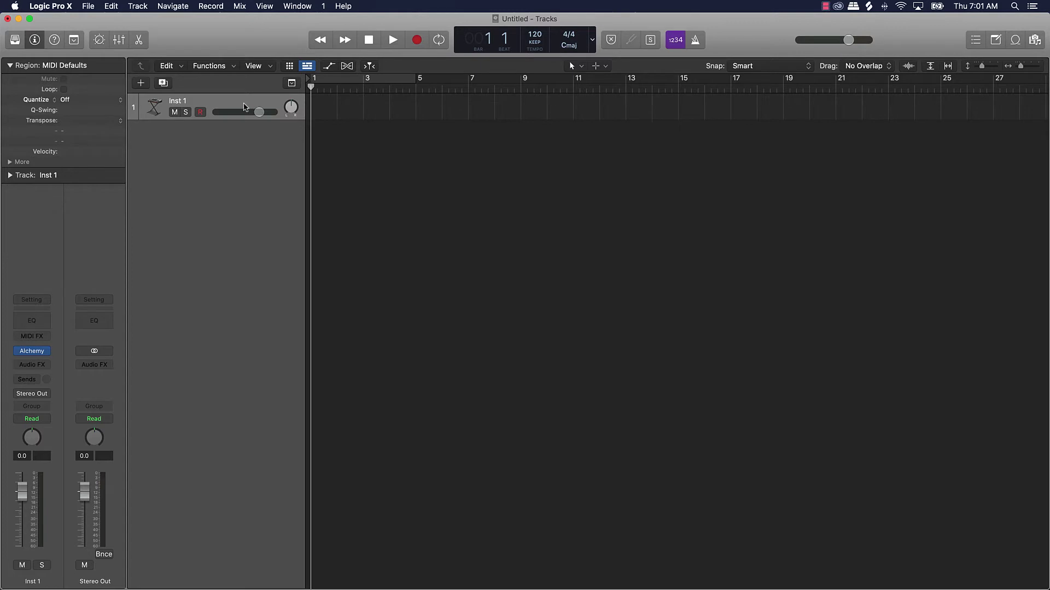
Open Logic's Library and browse into Arpeggiator > Acoustic and back out.
click(15, 39)
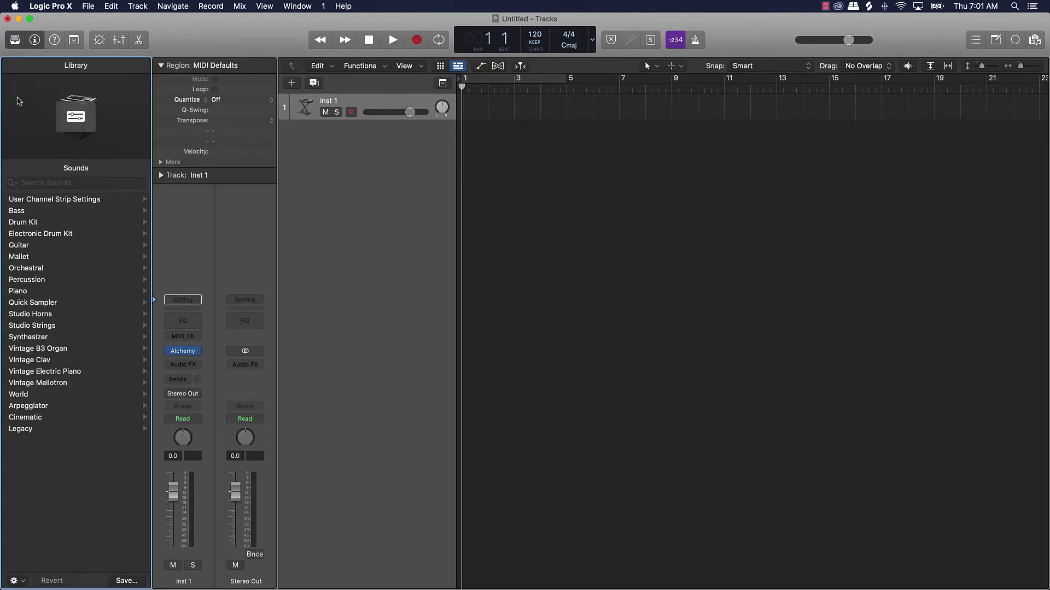
click(18, 407)
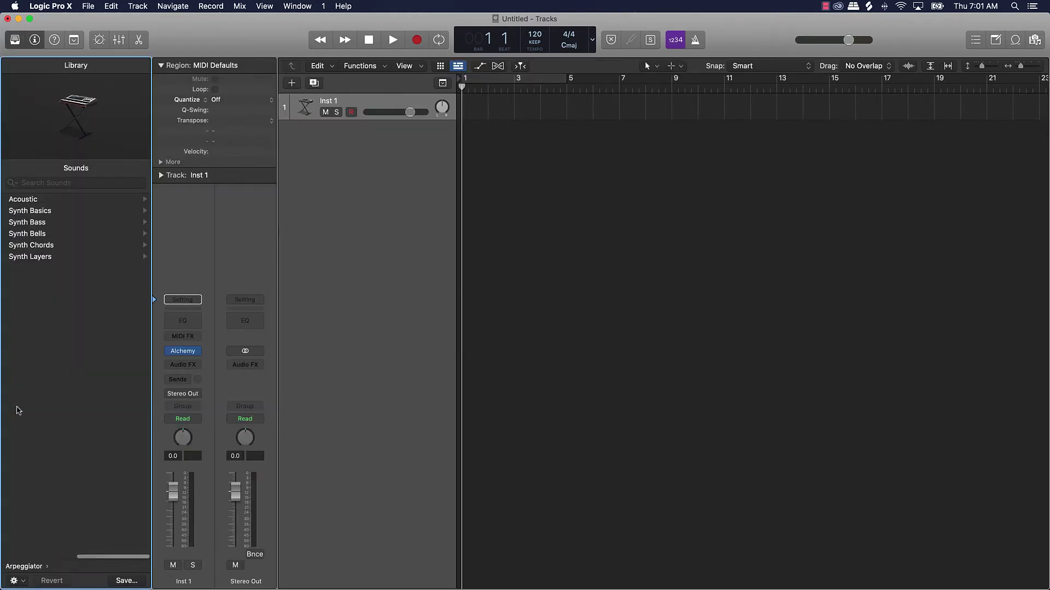
key(Right)
key(Left)
Toggle the inspector off and on, and list the instrument plug-ins for Inst 1's slot.
click(34, 41)
click(34, 40)
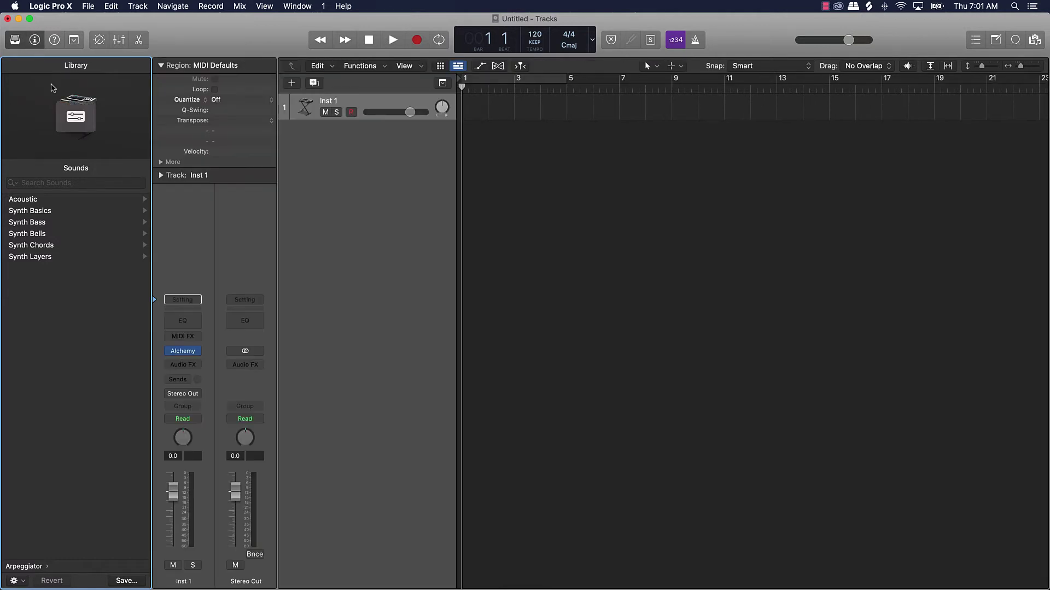
click(195, 351)
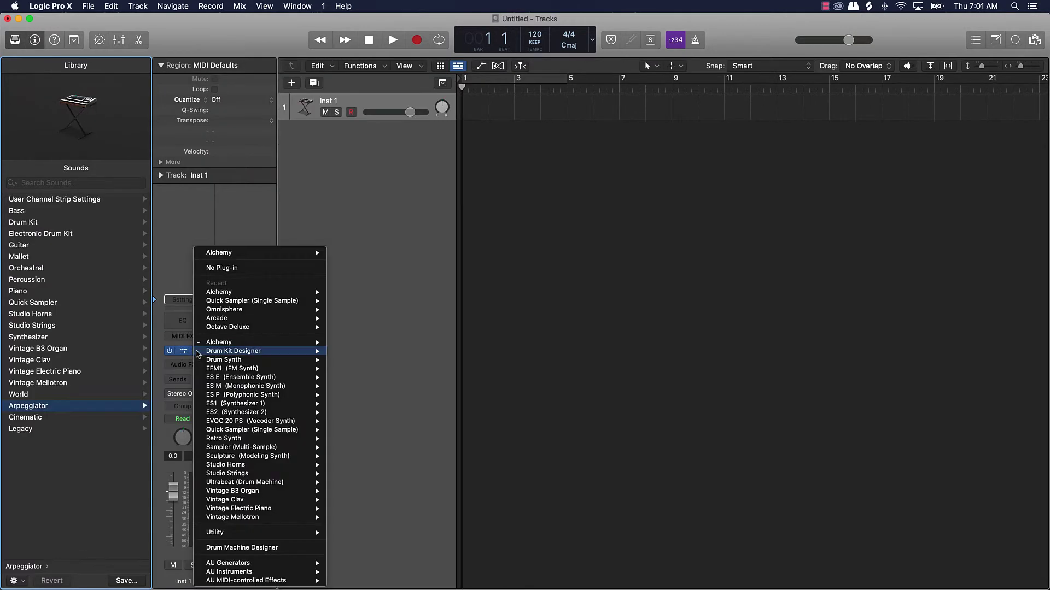
mouse_move(198, 354)
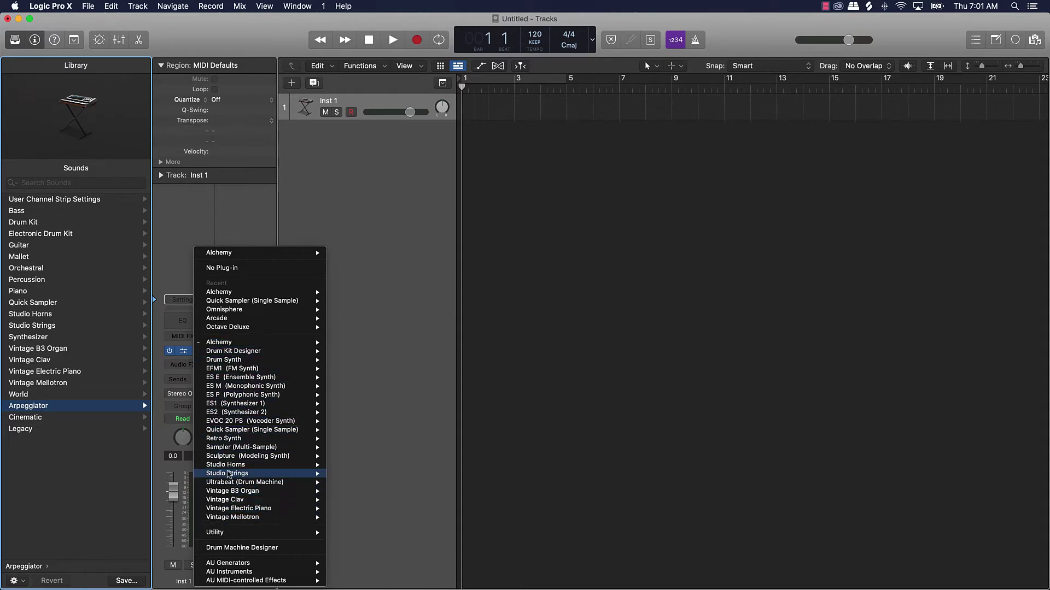
mouse_move(243, 343)
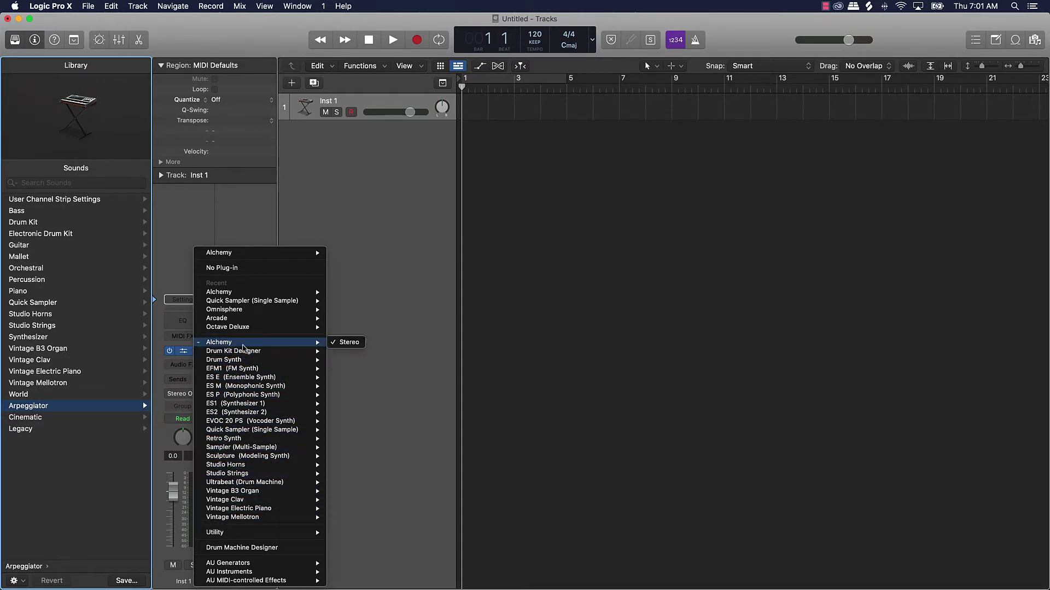
Choose Alchemy > Stereo for Inst 1 and reposition the Alchemy plug-in window.
click(244, 347)
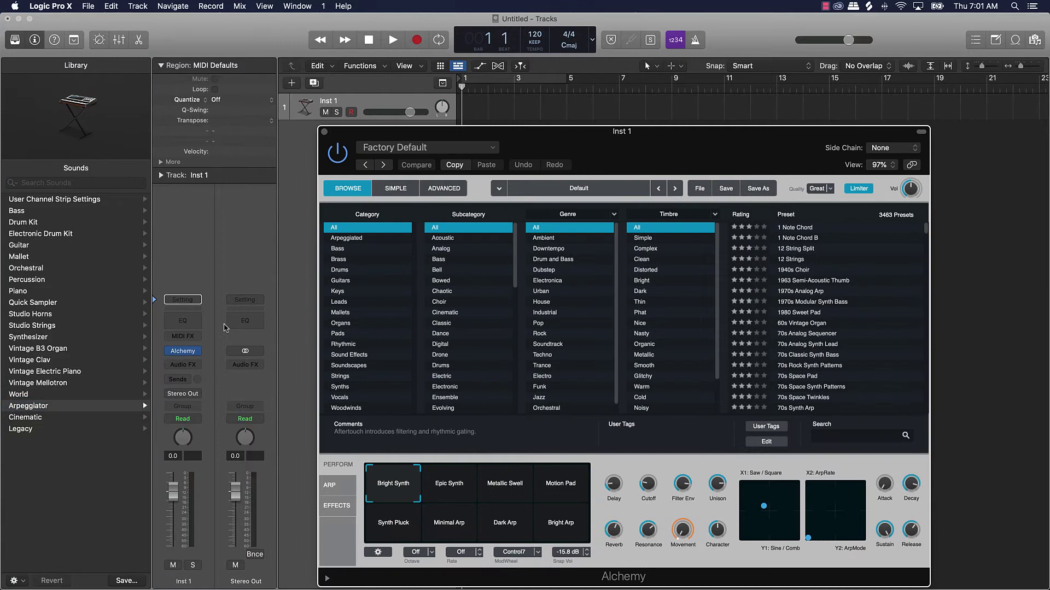
drag(655, 141, 641, 98)
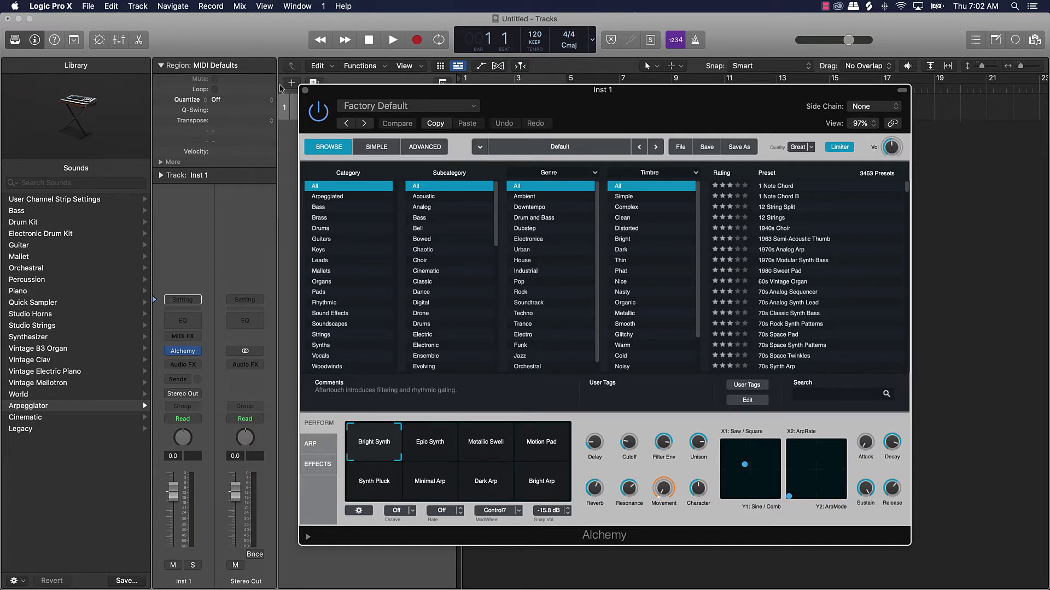
Close the Alchemy window, scroll through Logic's Apple Loops browser, then switch to GarageBand.
key(super+w)
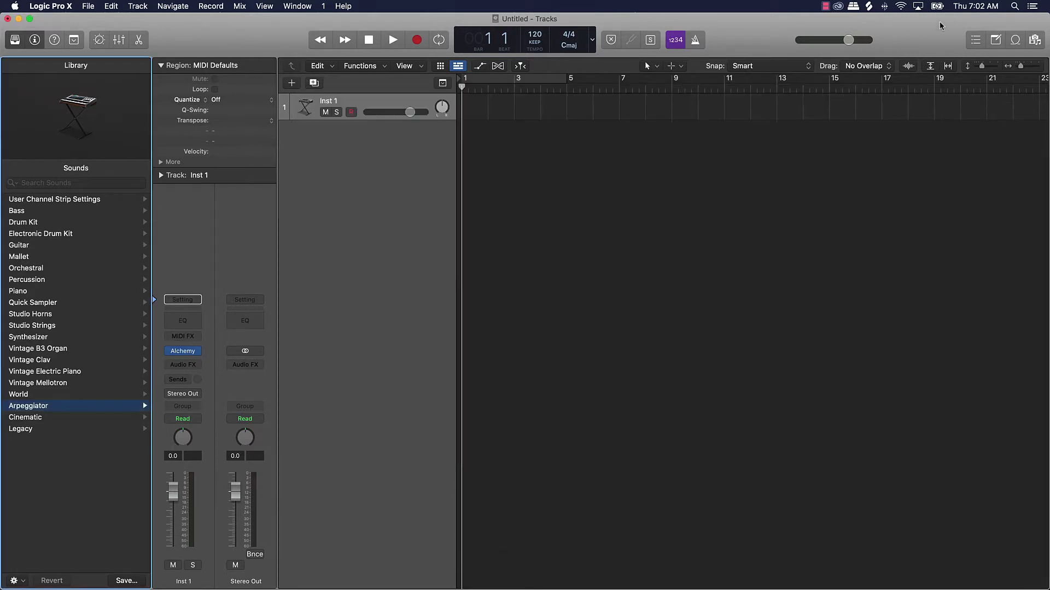
click(1015, 39)
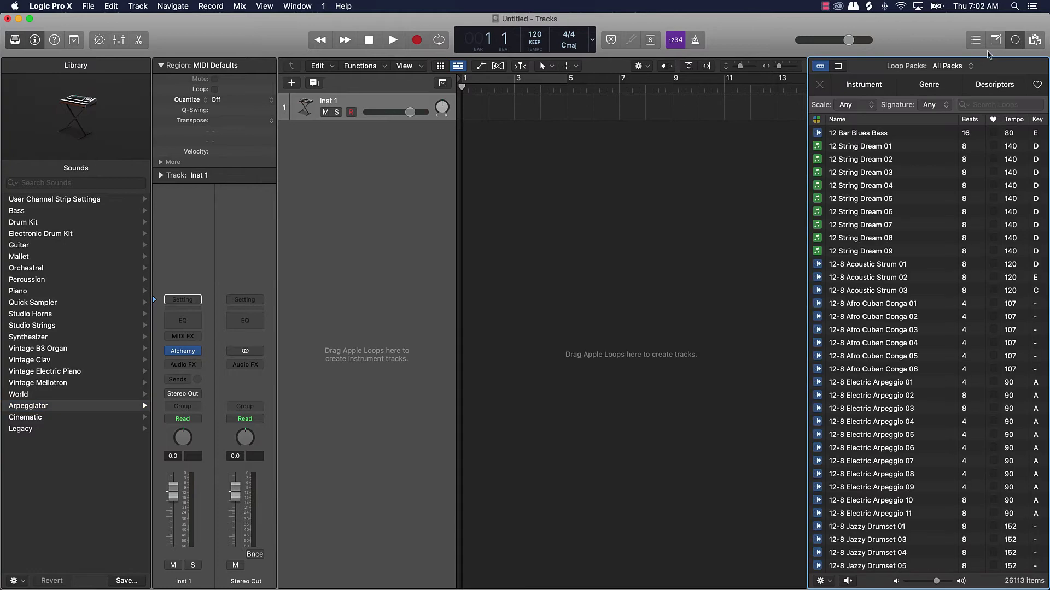
scroll(855, 215, down, 2)
scroll(856, 215, down, 5)
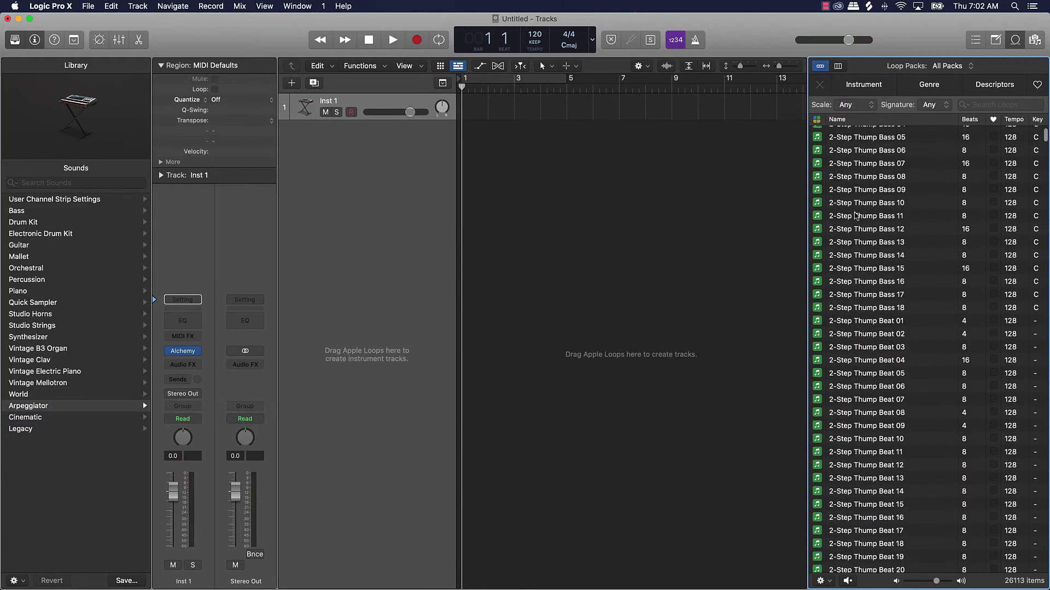
scroll(857, 215, down, 20)
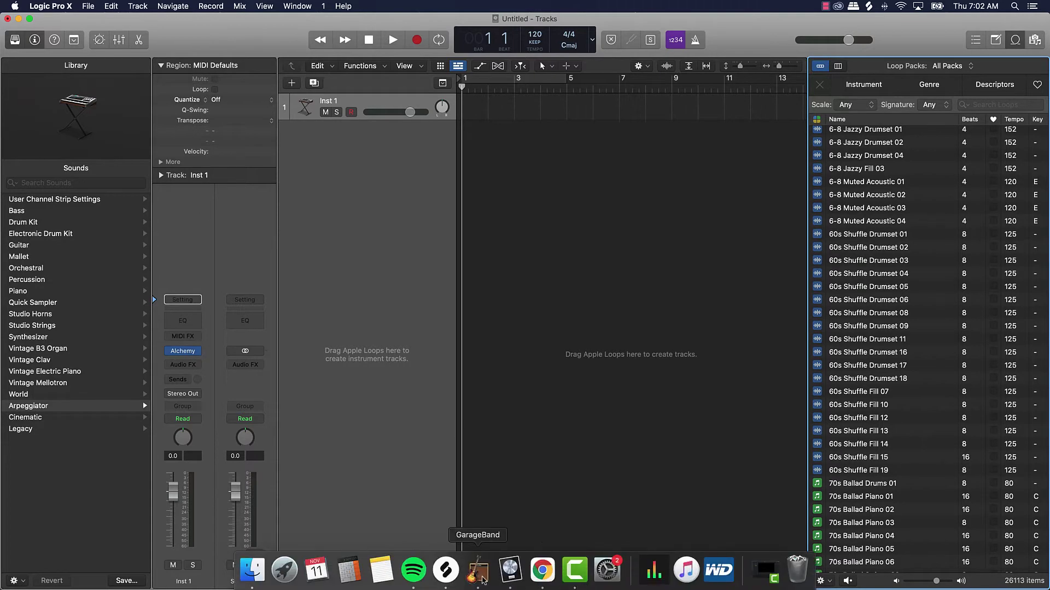
click(483, 579)
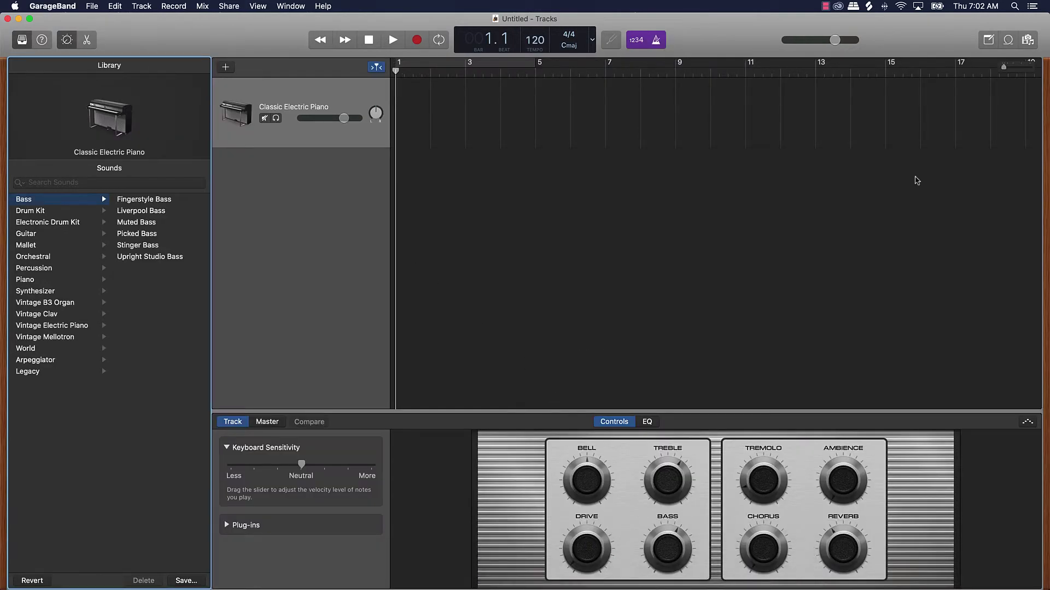
Open GarageBand's Apple Loops browser, scroll through its 17353 loops, then close it.
scroll(940, 153, right, 1)
click(1007, 41)
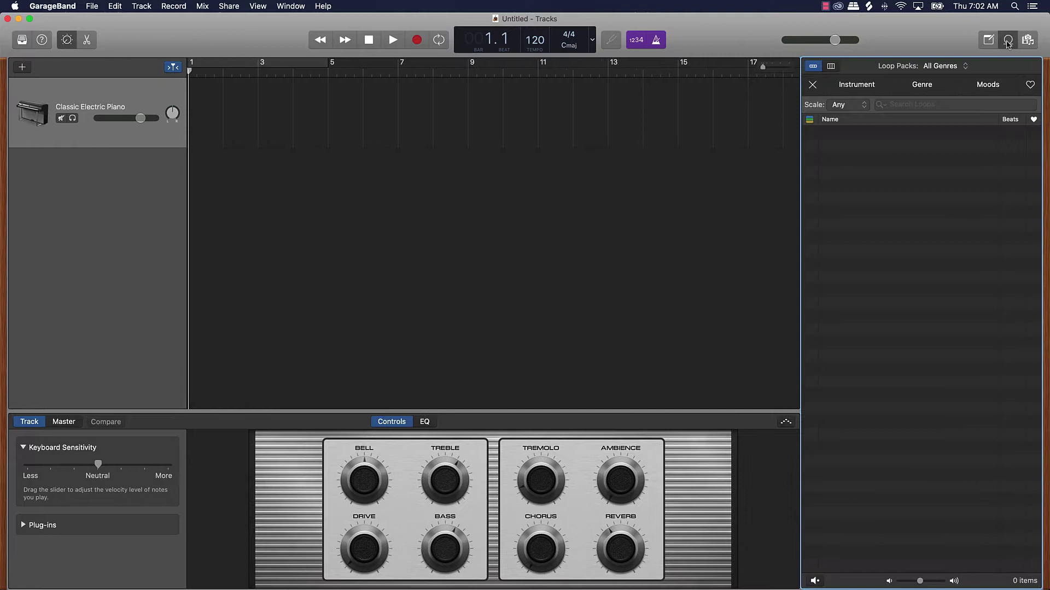
scroll(866, 201, down, 20)
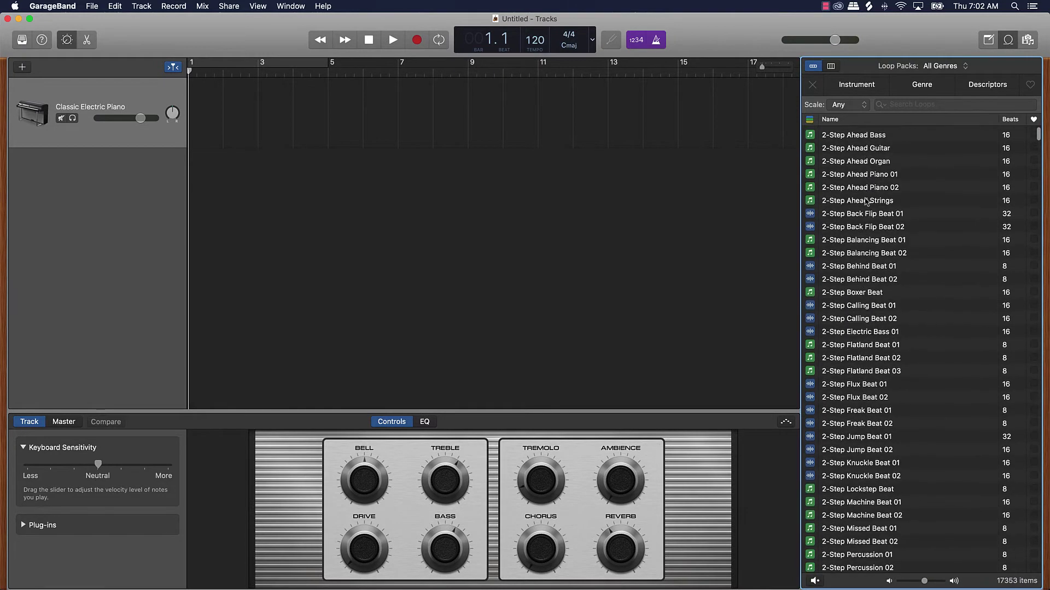
scroll(866, 201, down, 10)
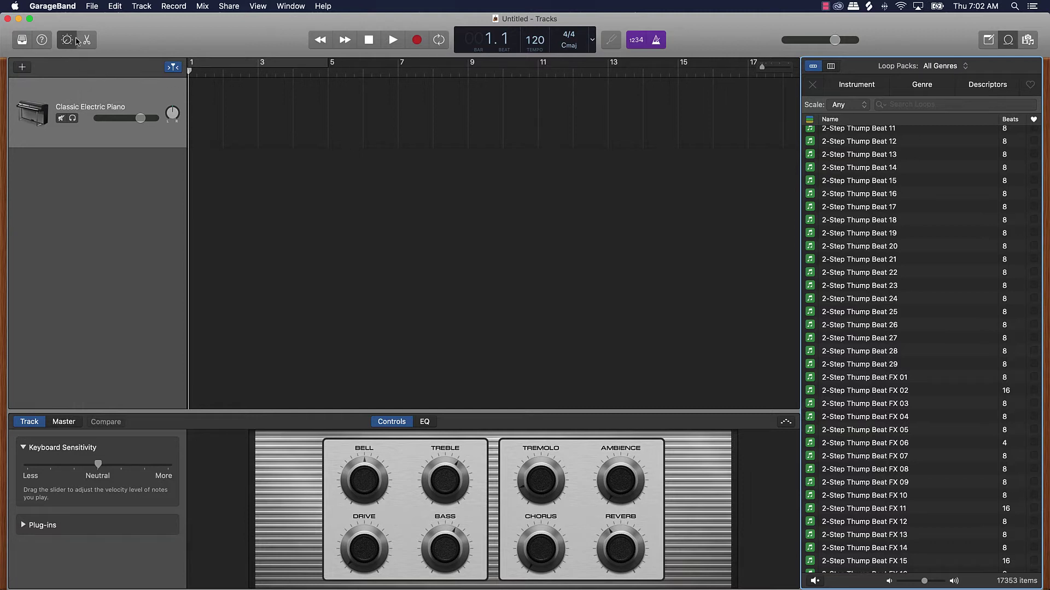
click(1010, 41)
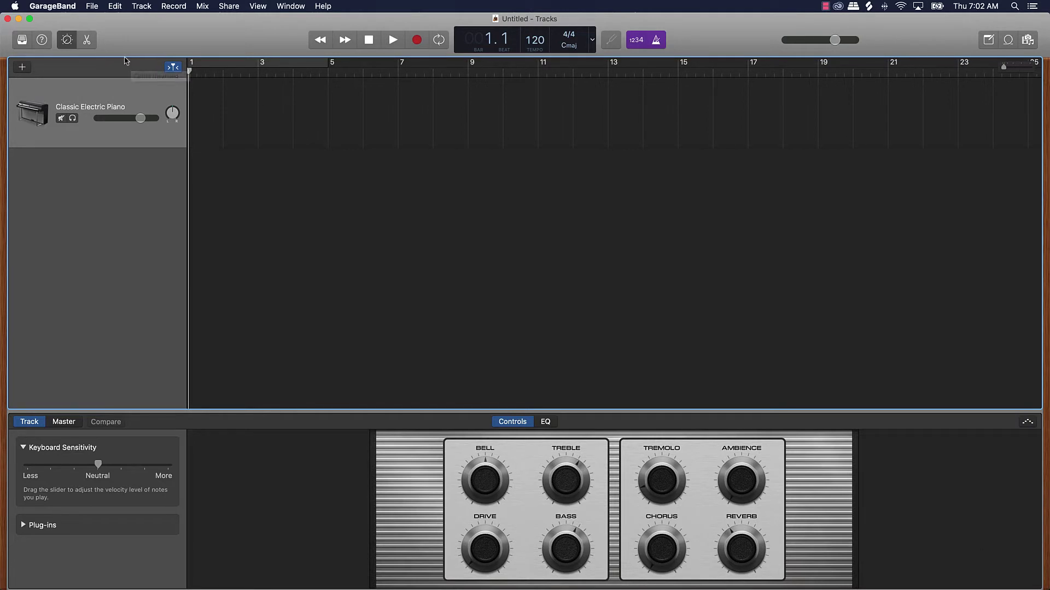
Peek at the piano roll, return to Smart Controls, and set the Classic Electric Piano volume to about -0.8 dB.
click(87, 41)
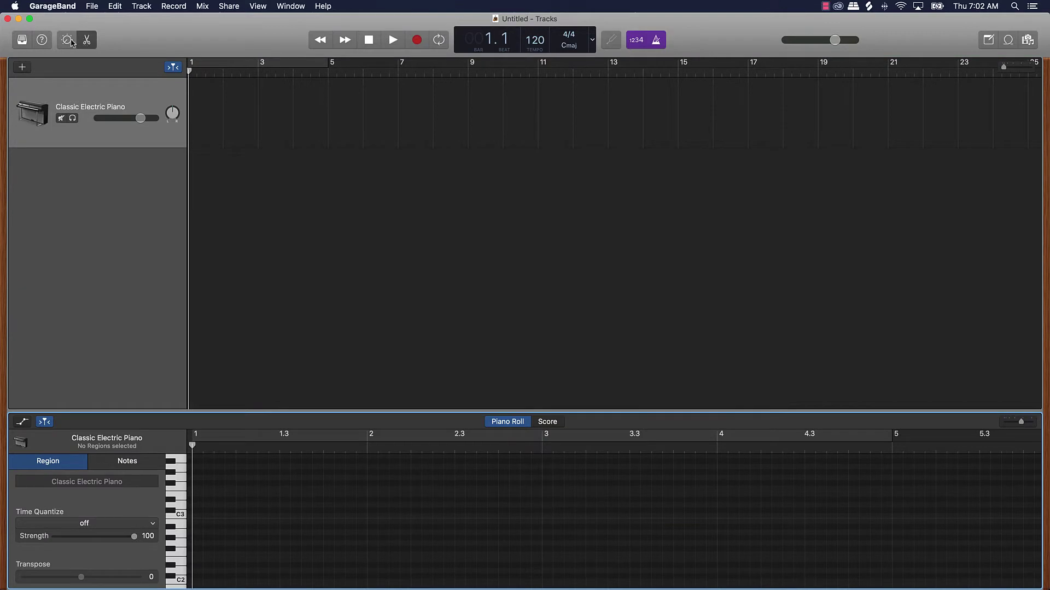
click(70, 41)
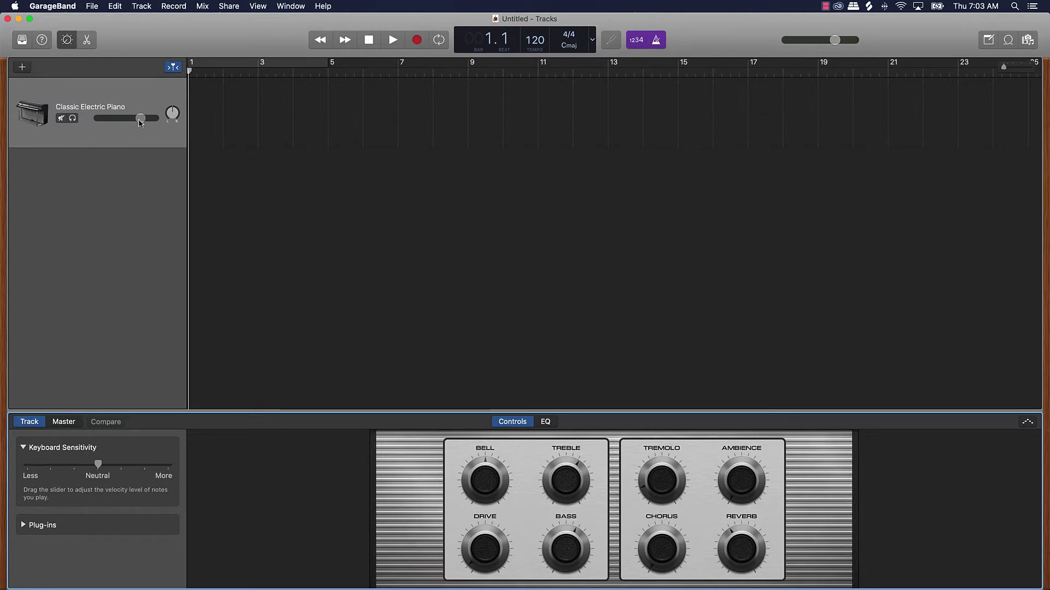
mouse_move(139, 119)
mouse_down()
mouse_move(113, 120)
mouse_move(140, 119)
mouse_up()
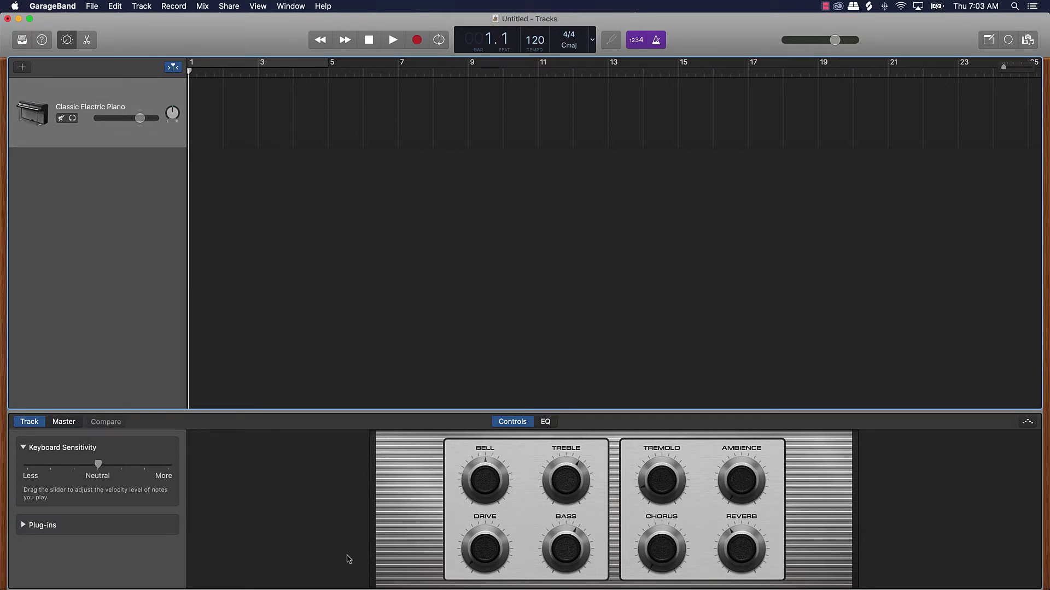
Bring Logic forward, close its loops browser, and show the mixer with Inst 1, Stereo Out and Master.
mouse_move(449, 589)
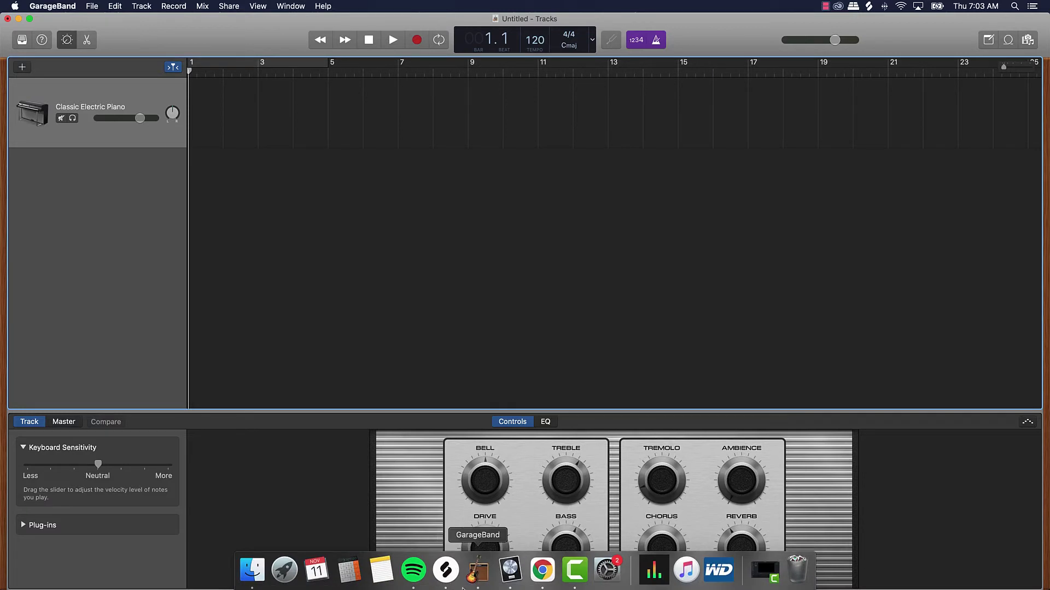
click(511, 573)
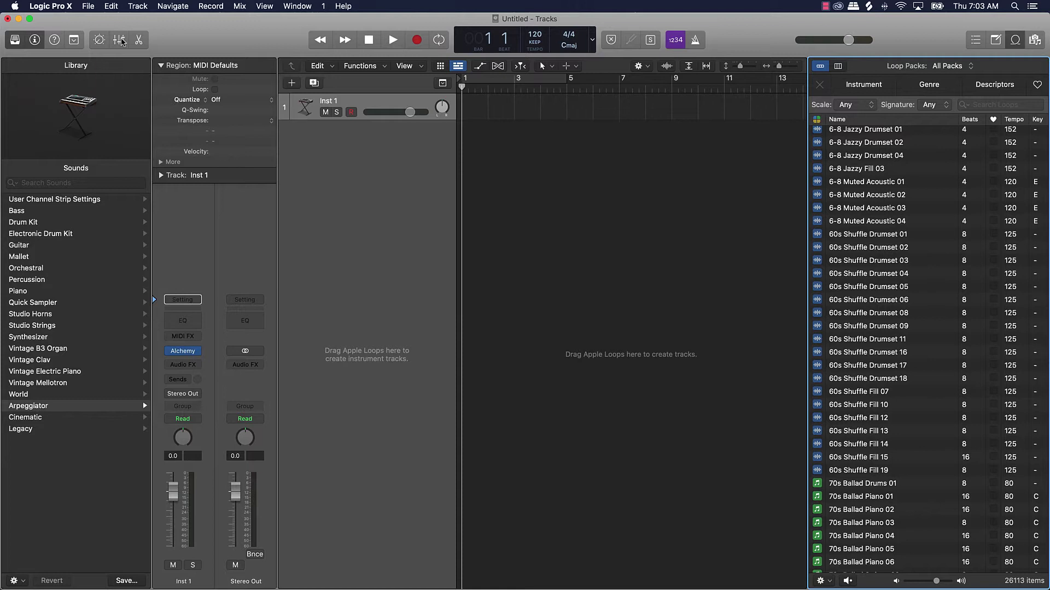
click(1014, 40)
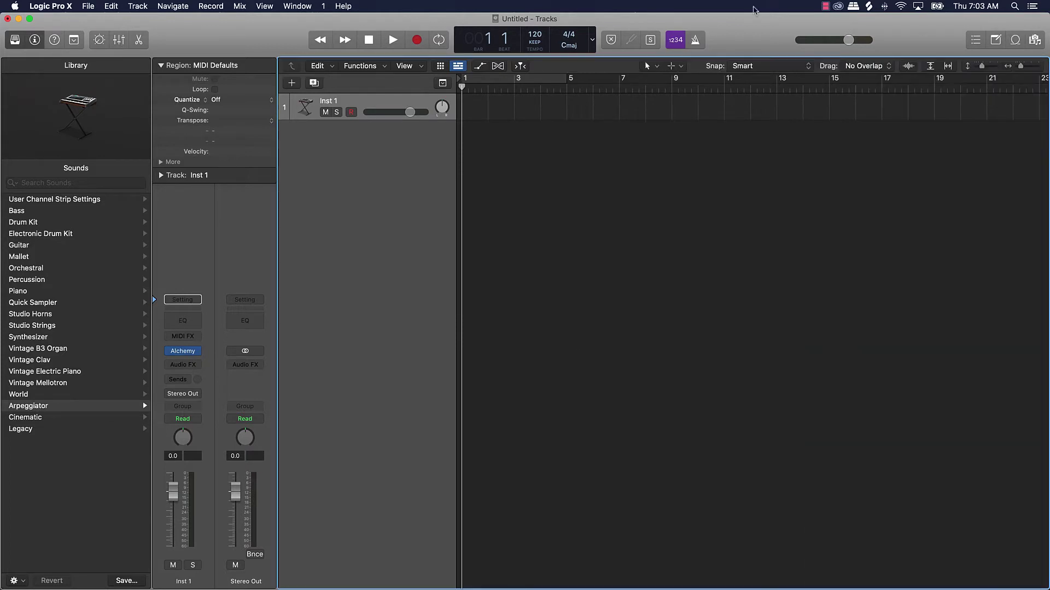
click(119, 39)
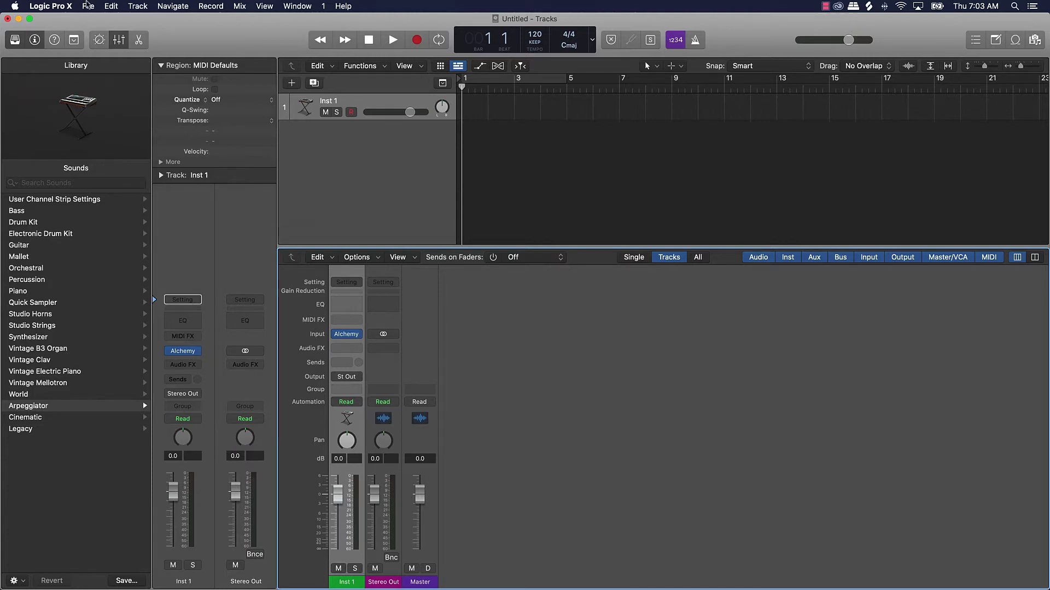
click(86, 6)
Open Murda Da Beat.logicx from recent projects, closing the untitled project without saving.
mouse_move(108, 53)
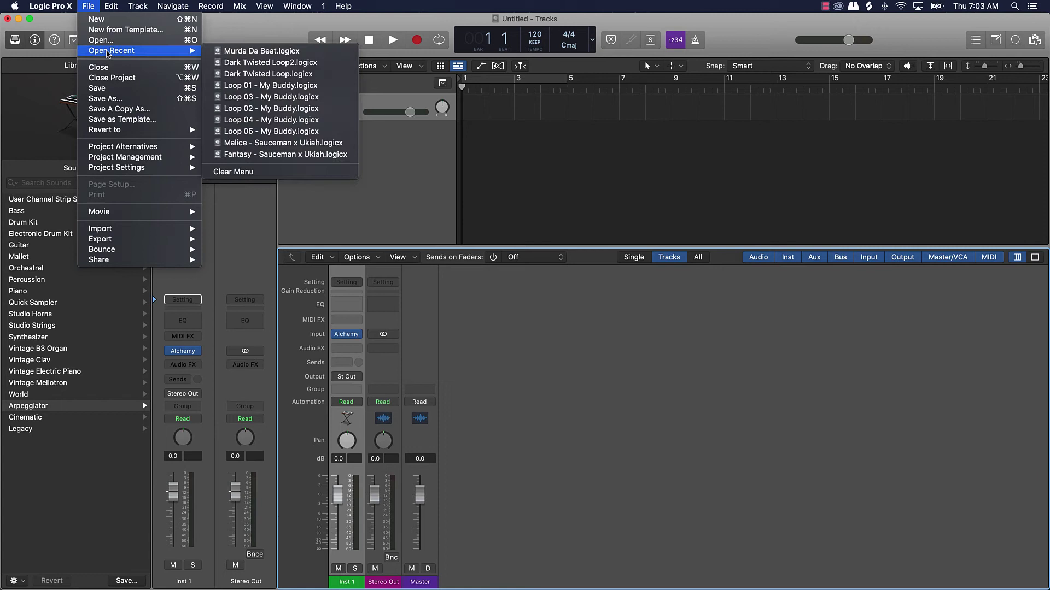
click(278, 53)
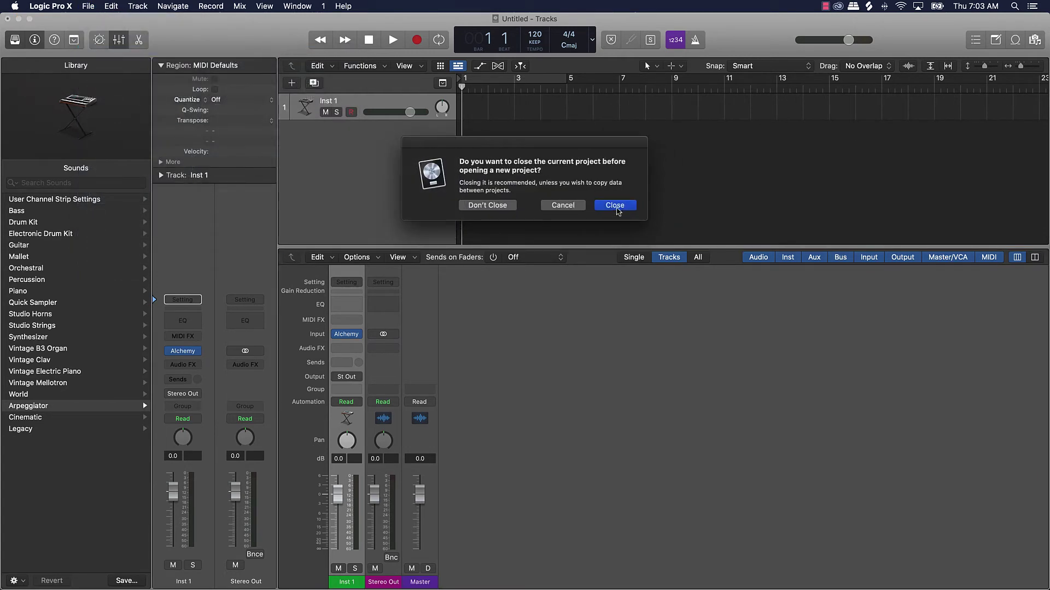
click(615, 208)
click(488, 204)
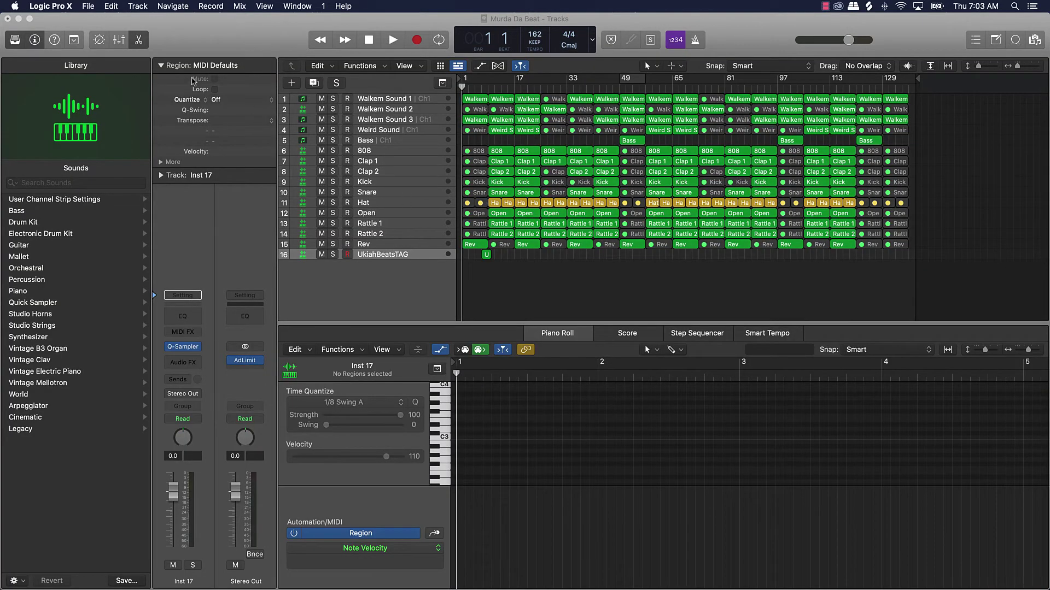
Enlarge the track rows twice with Cmd+Down, then reopen the mixer showing every channel strip.
click(117, 42)
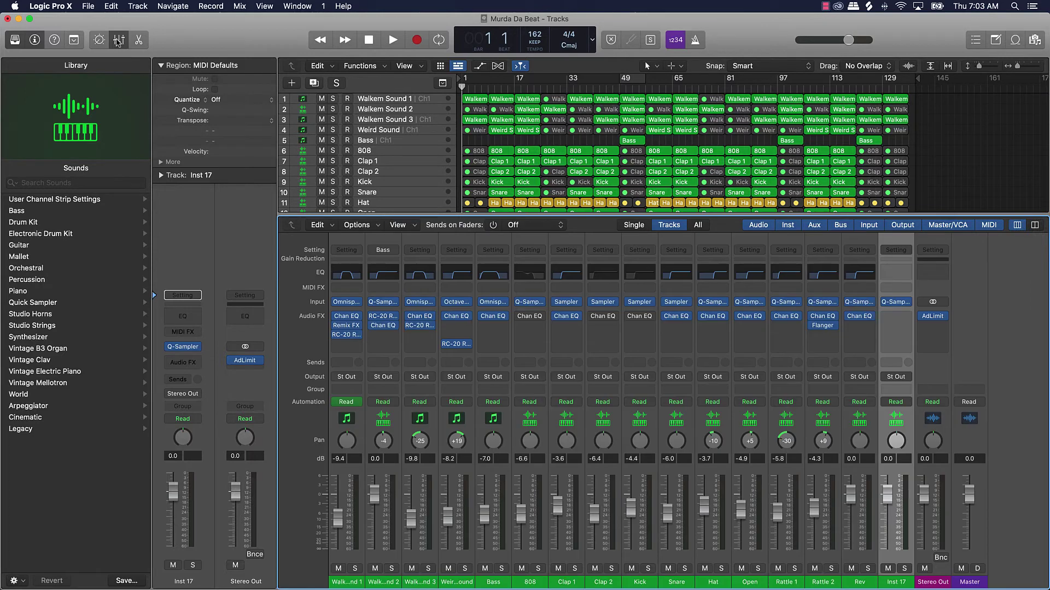
click(118, 41)
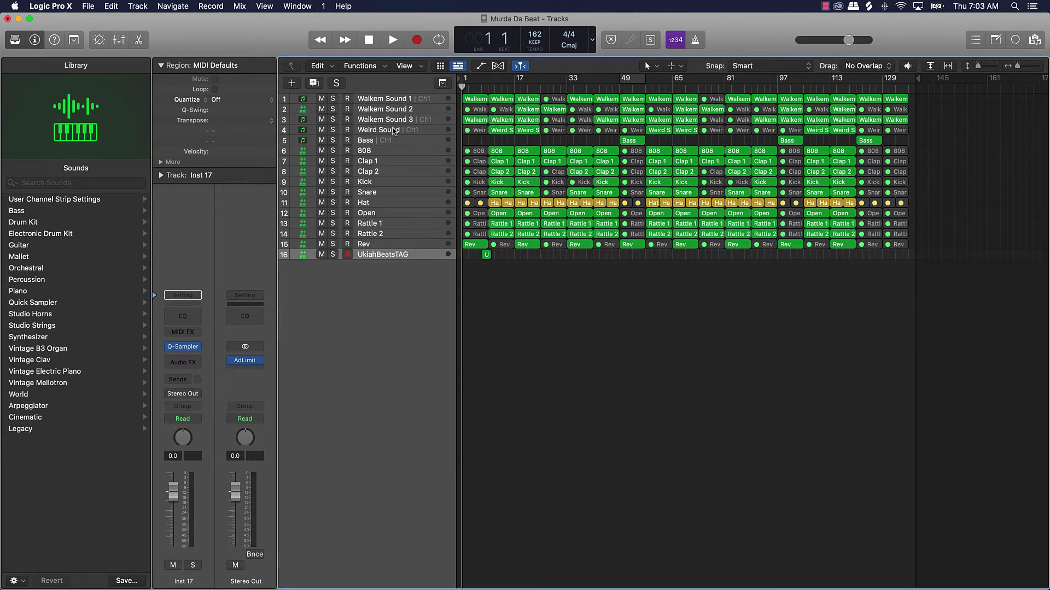
key(cmd+Down)
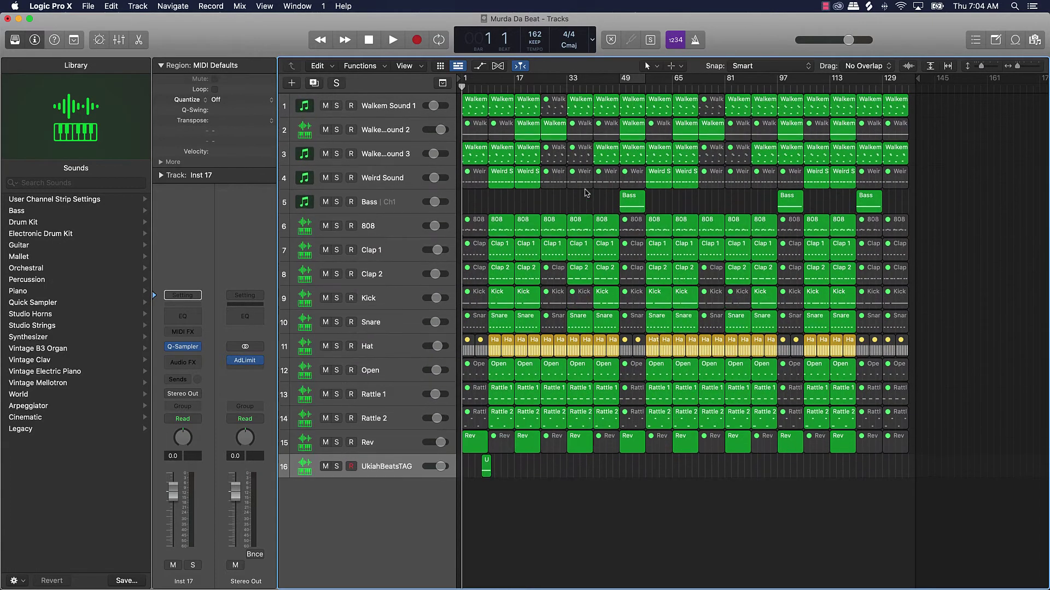
key(super+Down)
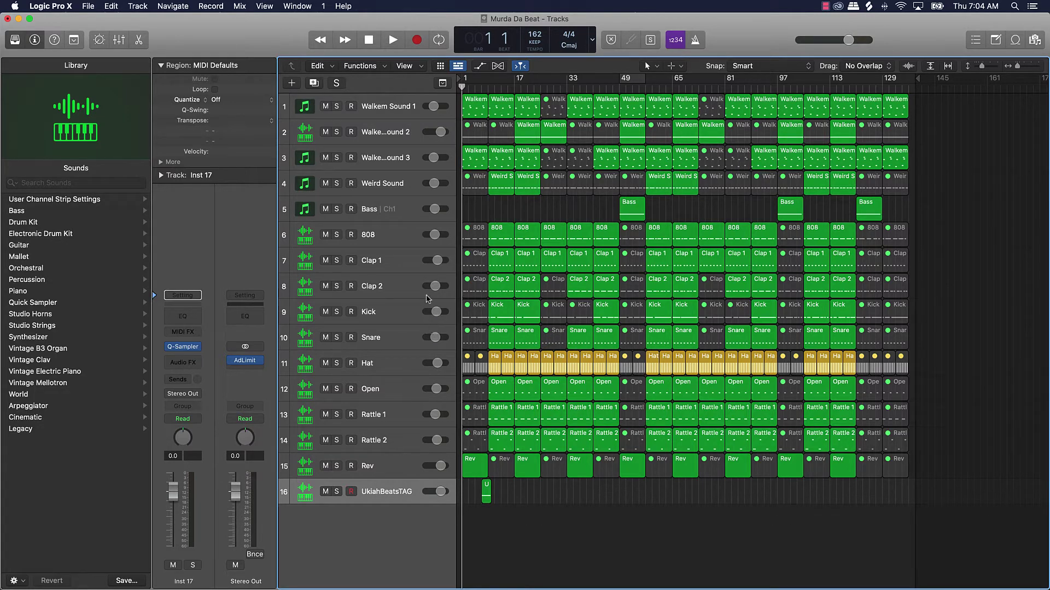
click(119, 40)
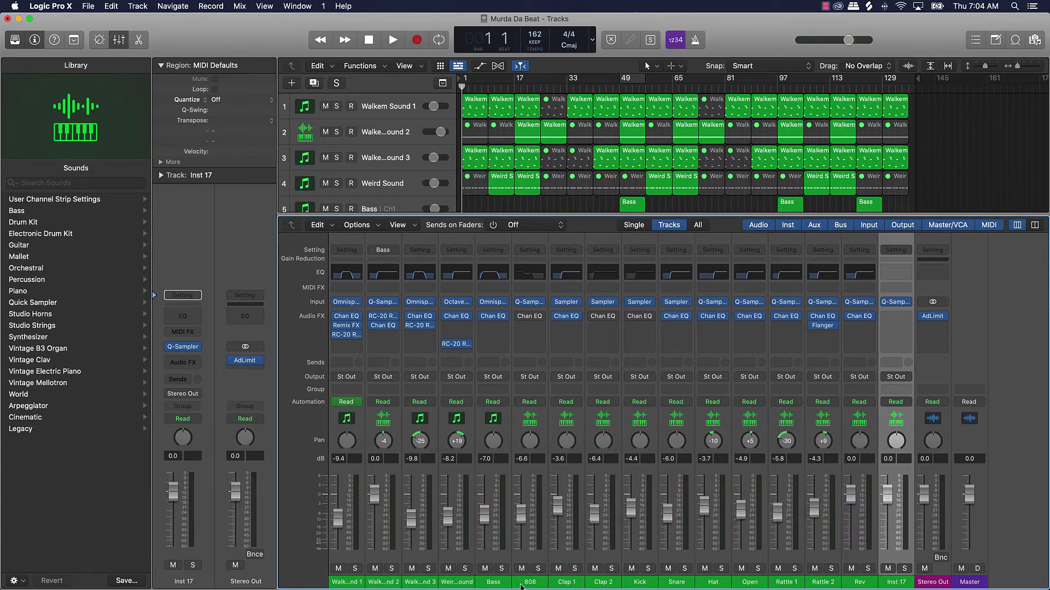
Route the Clap 1, Clap 2, Kick, Snare, Hat, Open, Rattle 1 and Rattle 2 channels to Bus 1.
click(565, 583)
shift+click(604, 583)
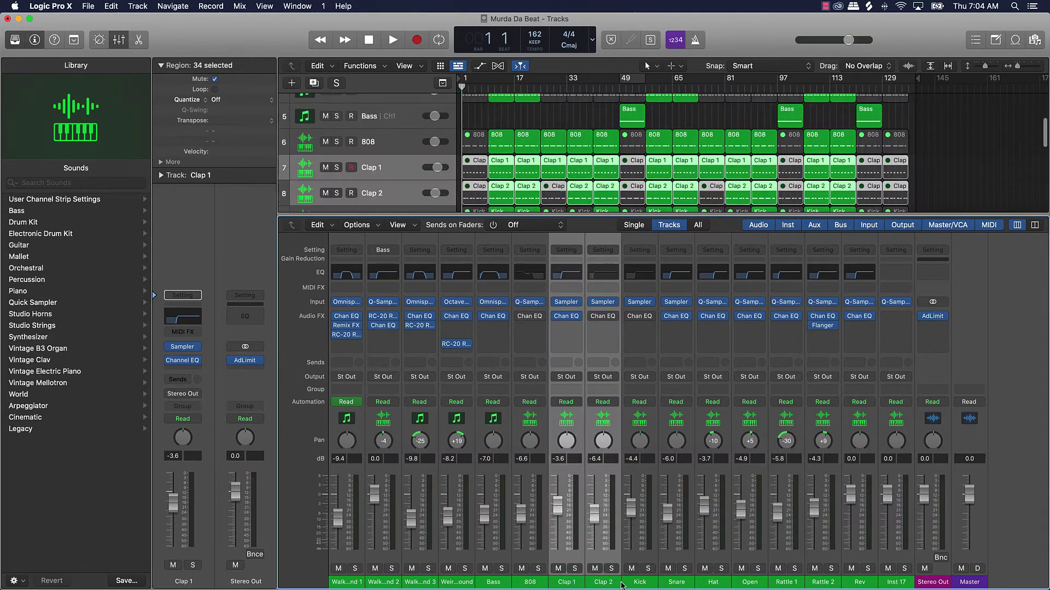
shift+click(649, 583)
shift+click(673, 583)
shift+click(711, 582)
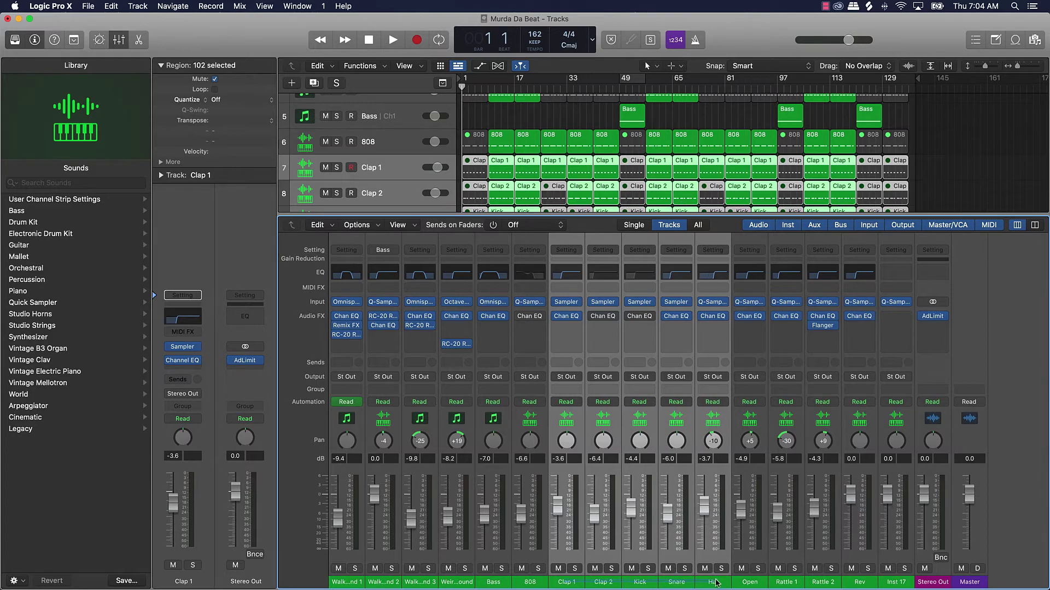
shift+click(748, 583)
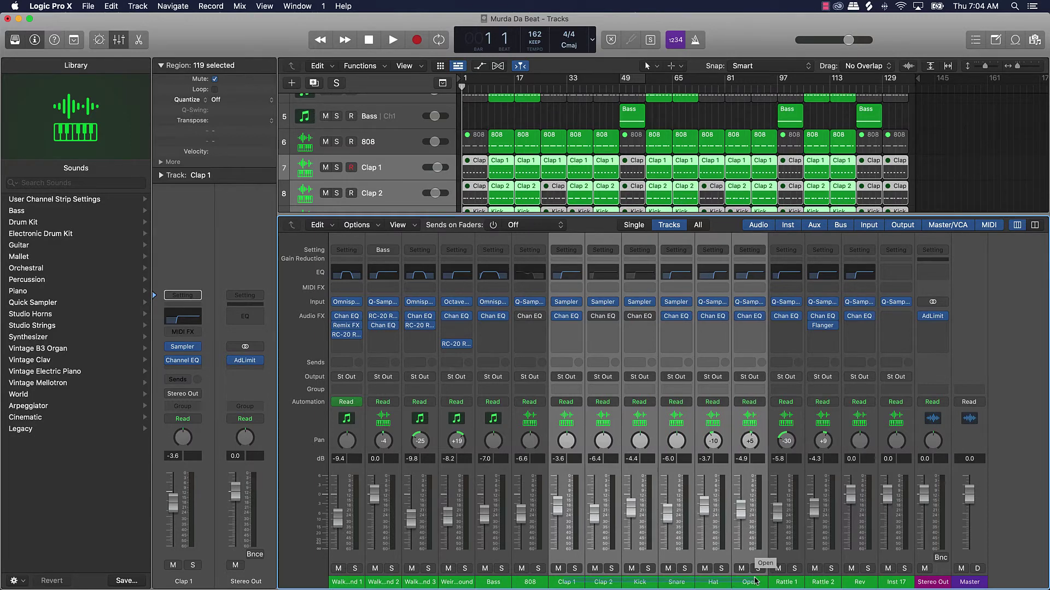
shift+click(787, 583)
shift+click(823, 582)
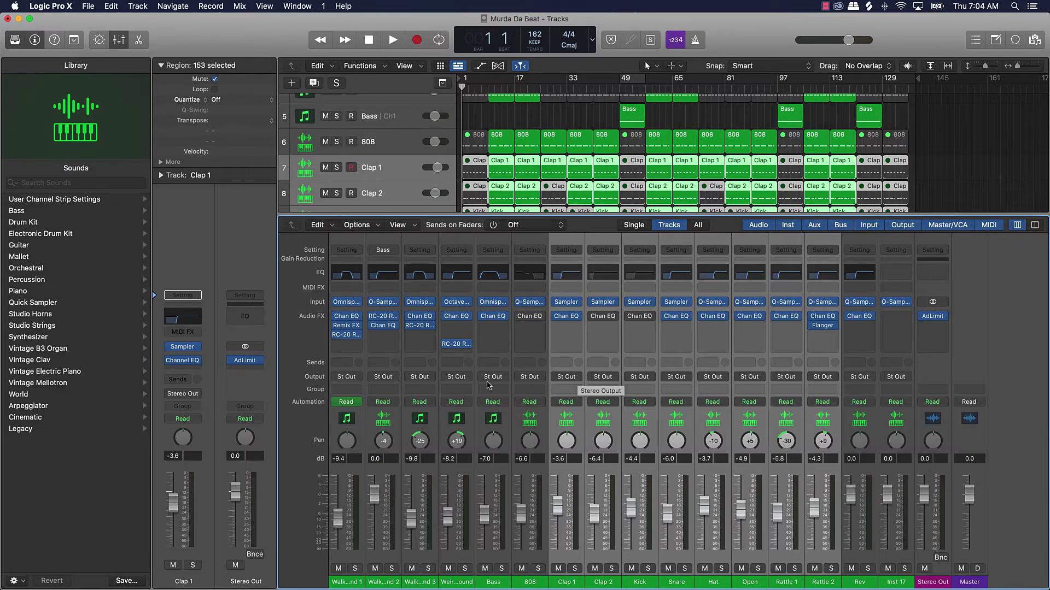
click(566, 377)
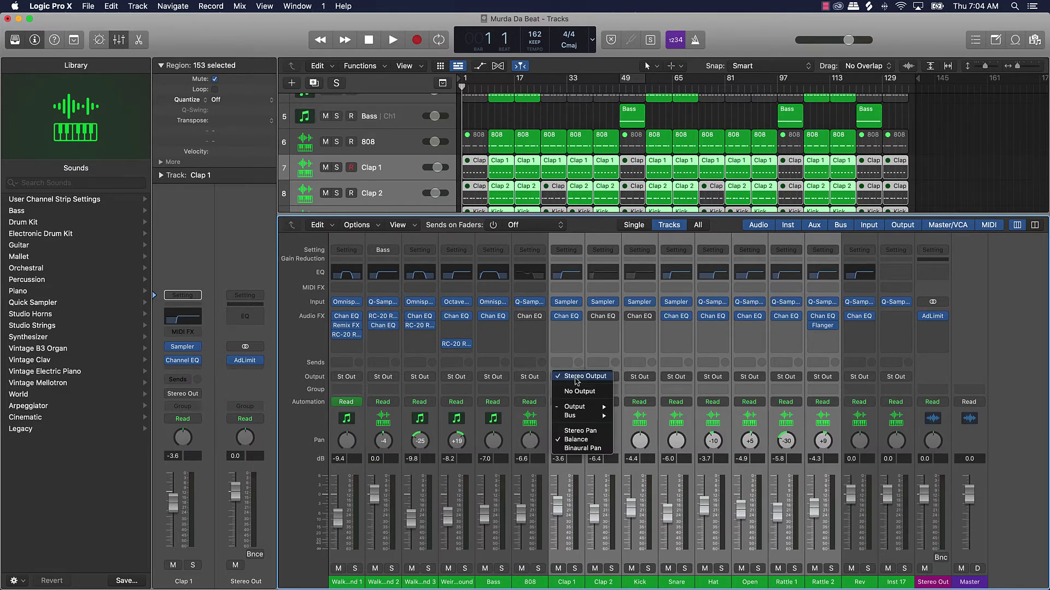
mouse_move(583, 417)
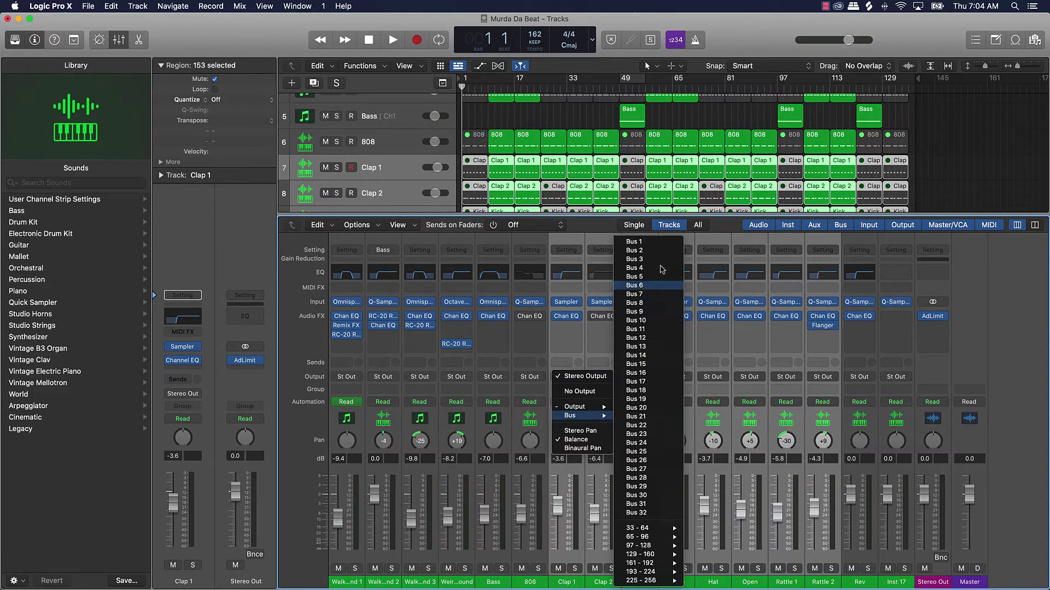
click(640, 242)
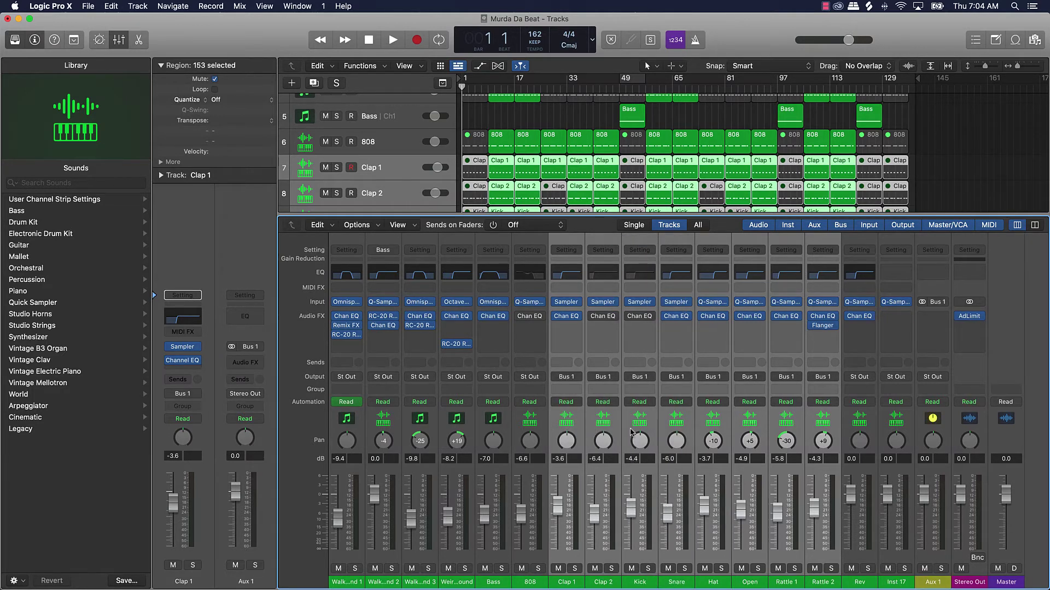
Rename the new Aux 1 channel strip to 'Drums'.
double_click(933, 581)
text(Drums)
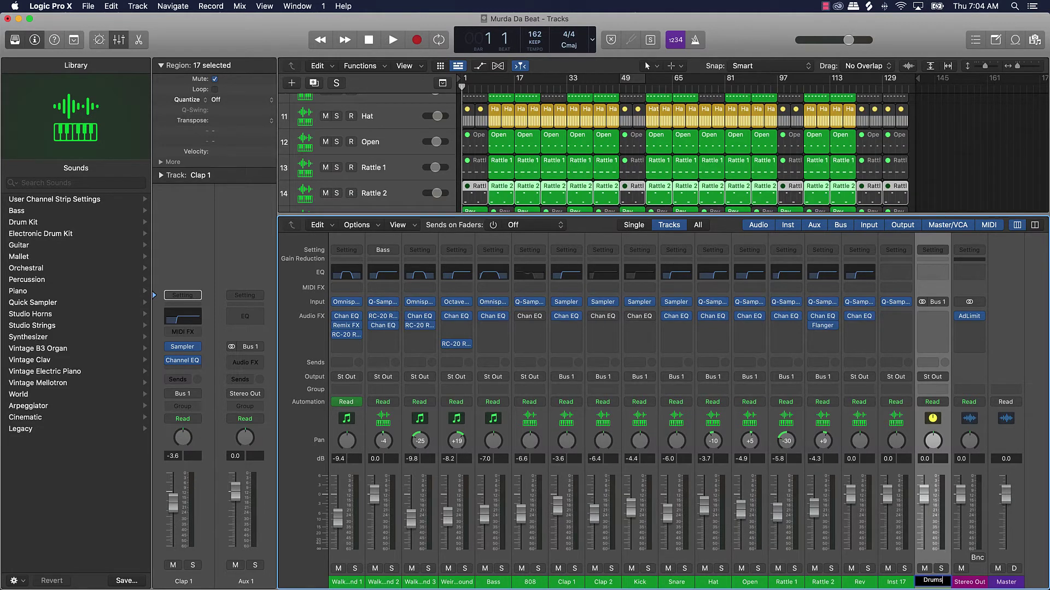
key(Return)
click(934, 317)
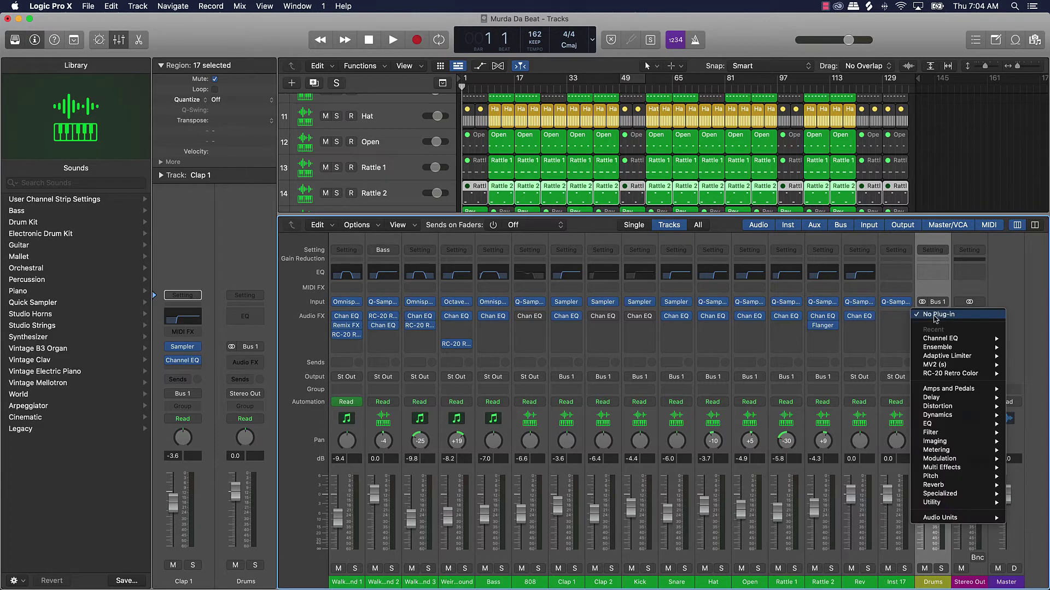
mouse_move(956, 429)
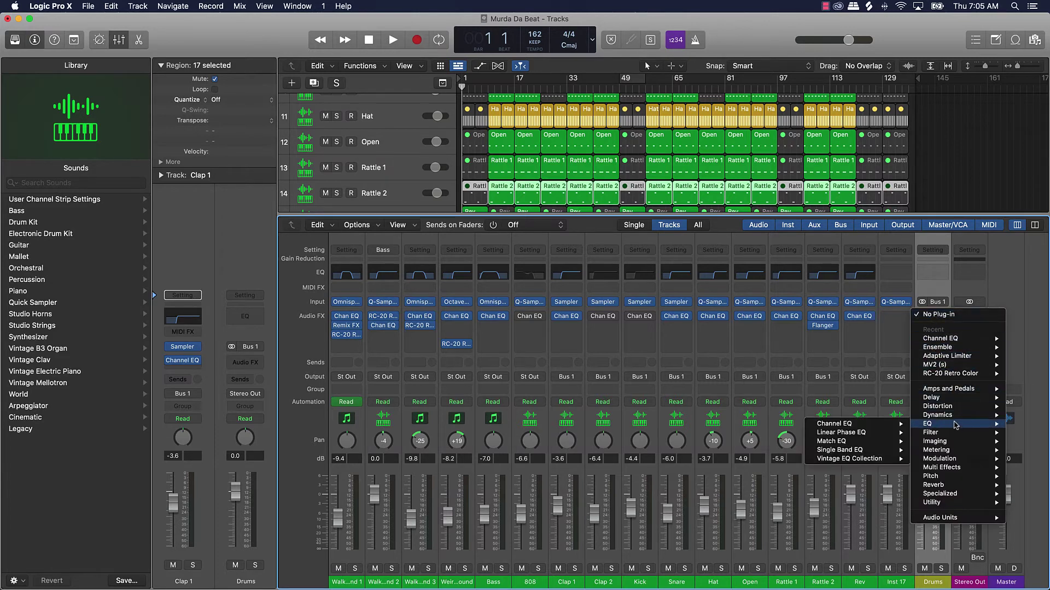
mouse_move(867, 425)
click(792, 423)
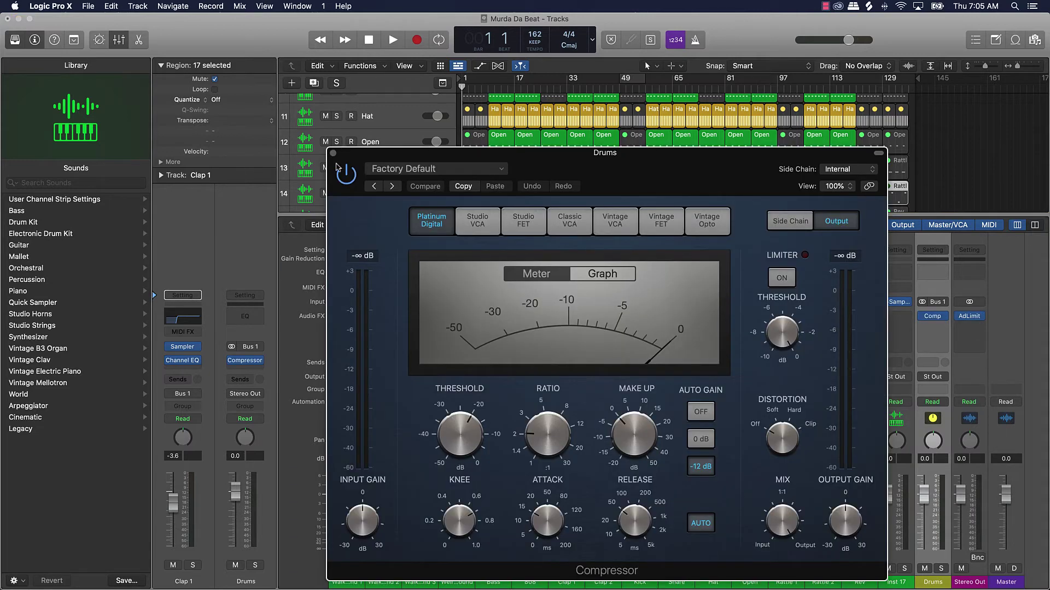
click(332, 153)
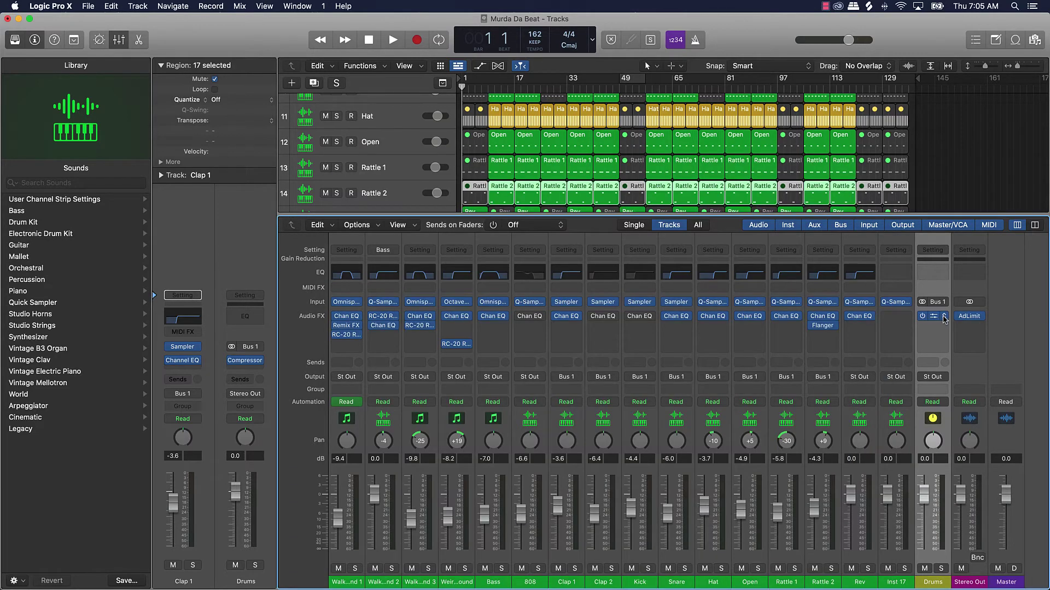
click(945, 316)
click(954, 331)
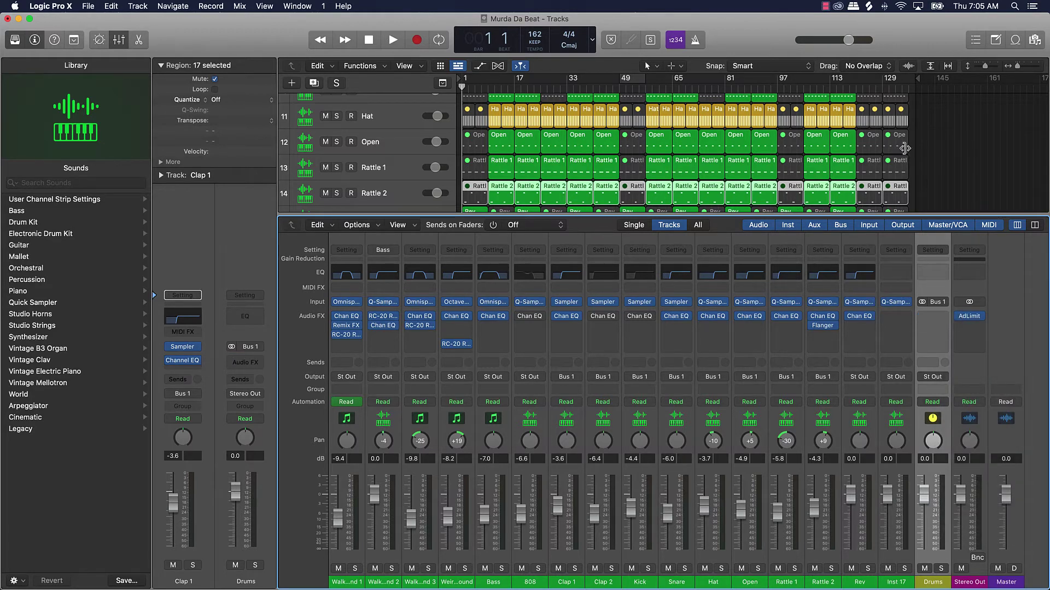
click(912, 150)
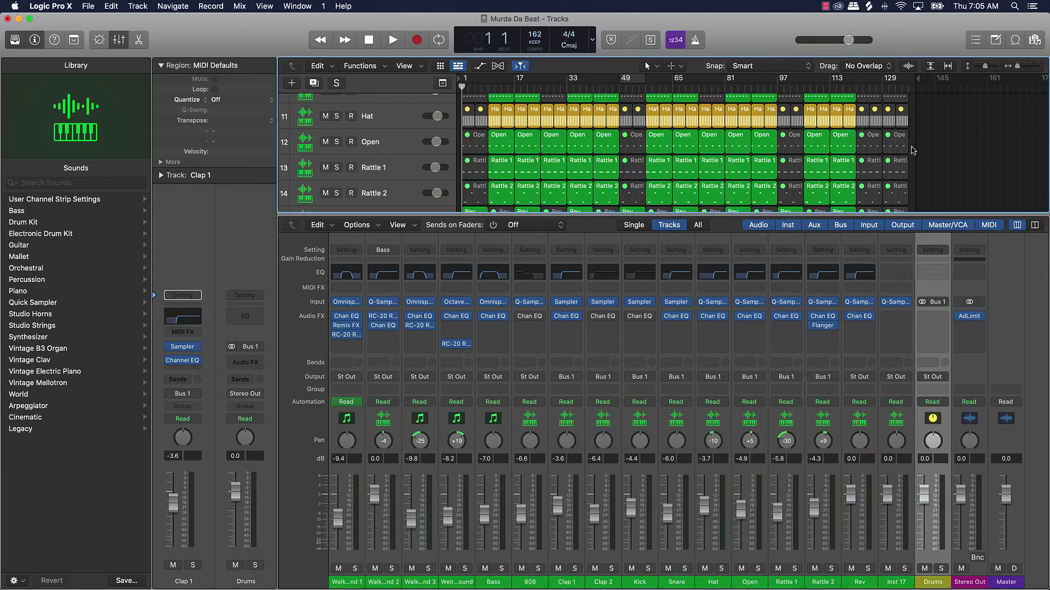
Show the Clap 1 Piano Roll editor below the tracks in place of the mixer.
key(e)
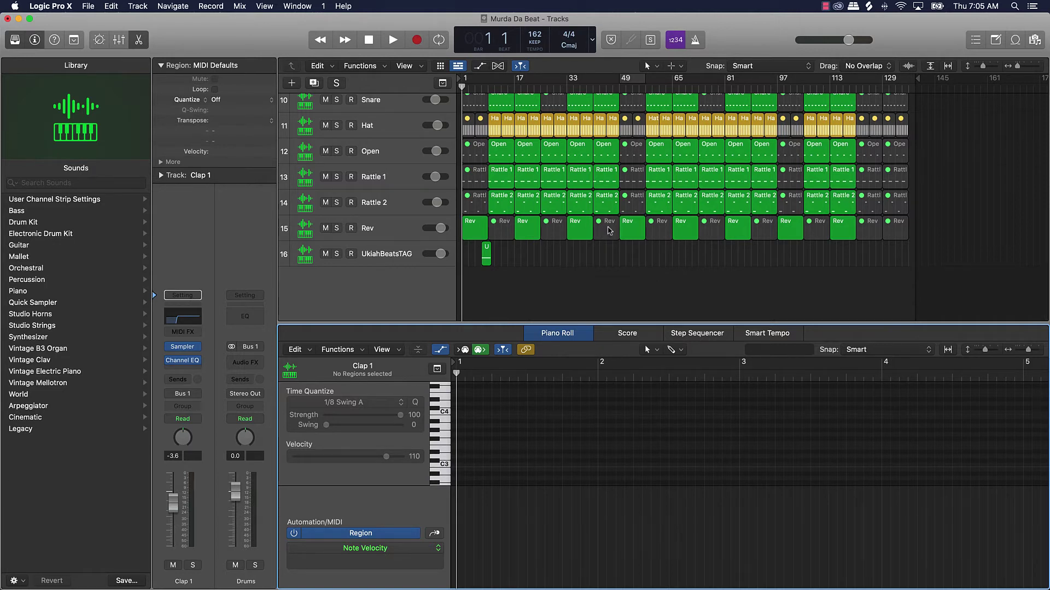
scroll(606, 230, up, 10)
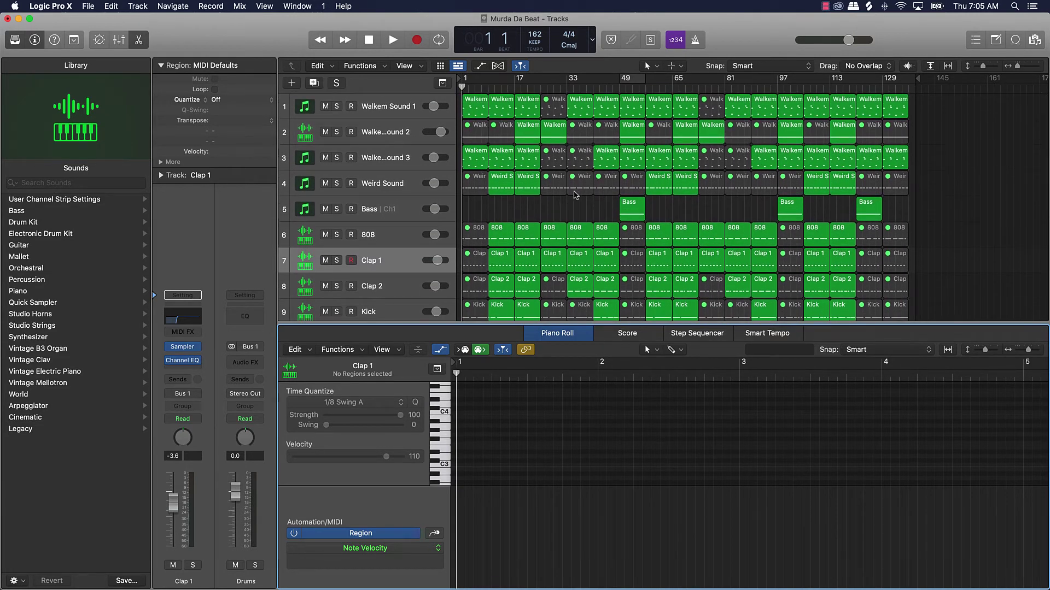
mouse_move(640, 588)
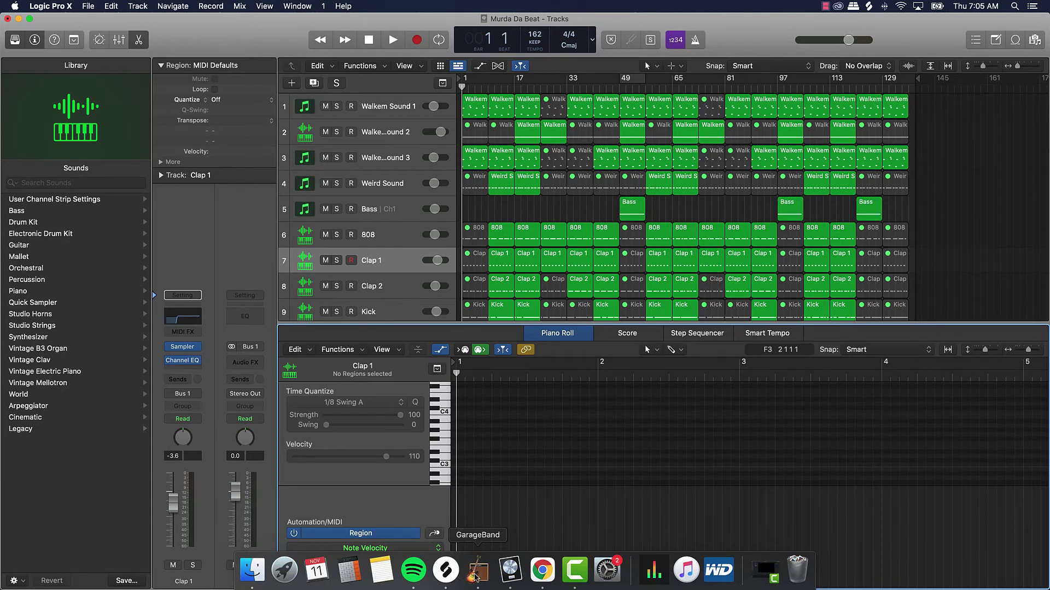
Look over GarageBand's File menu for the Untitled project, then return to the Logic beat.
click(478, 570)
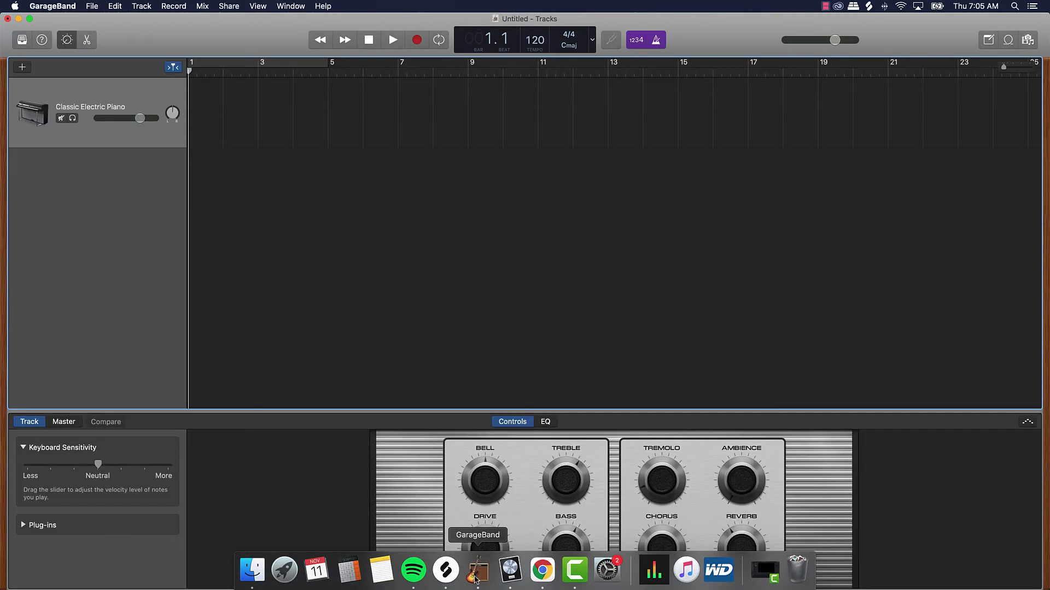
click(90, 7)
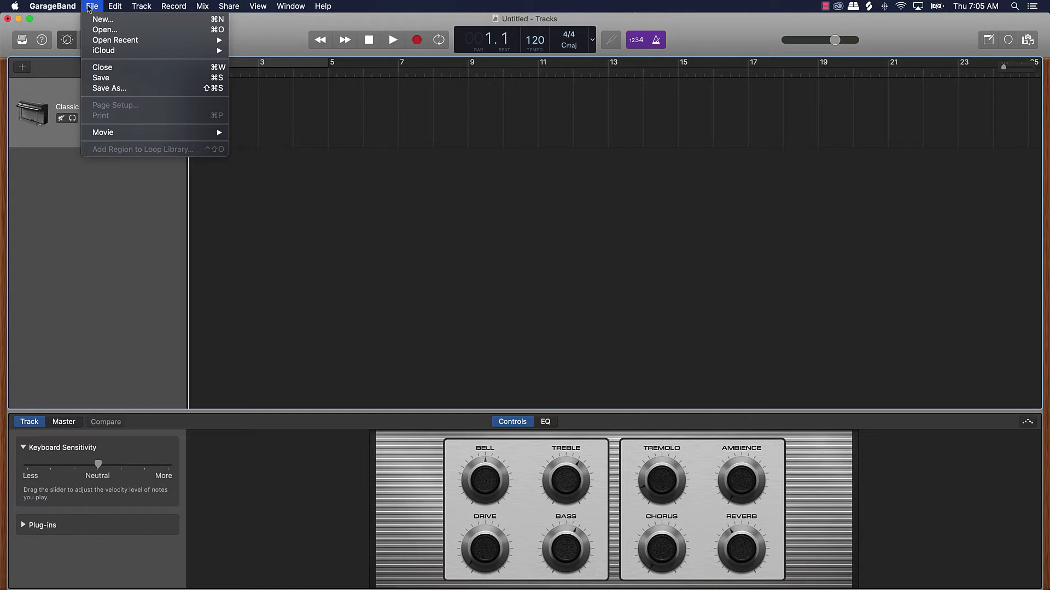
mouse_move(119, 5)
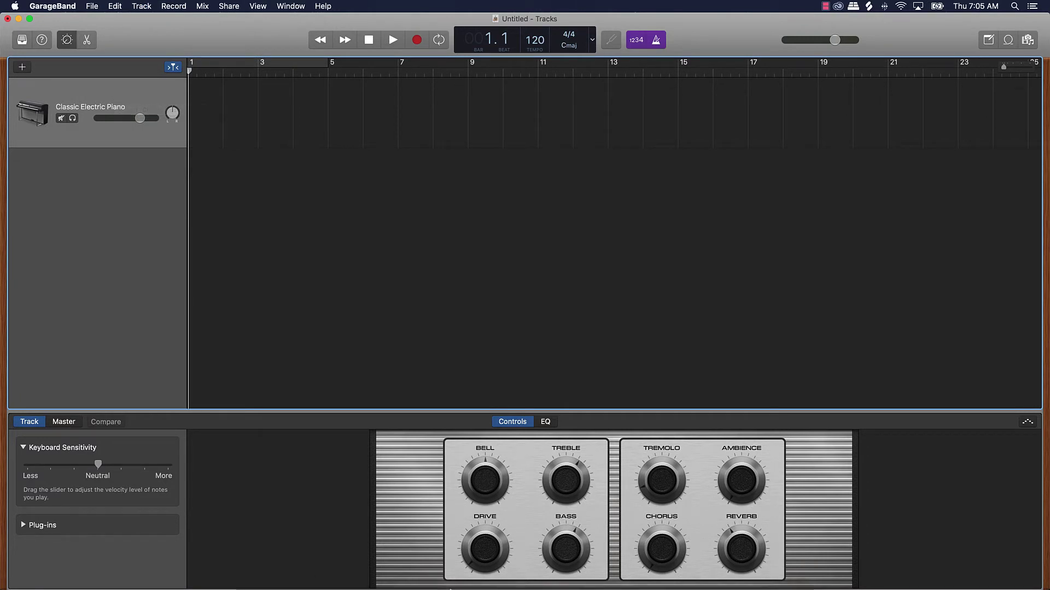
mouse_move(541, 585)
click(509, 572)
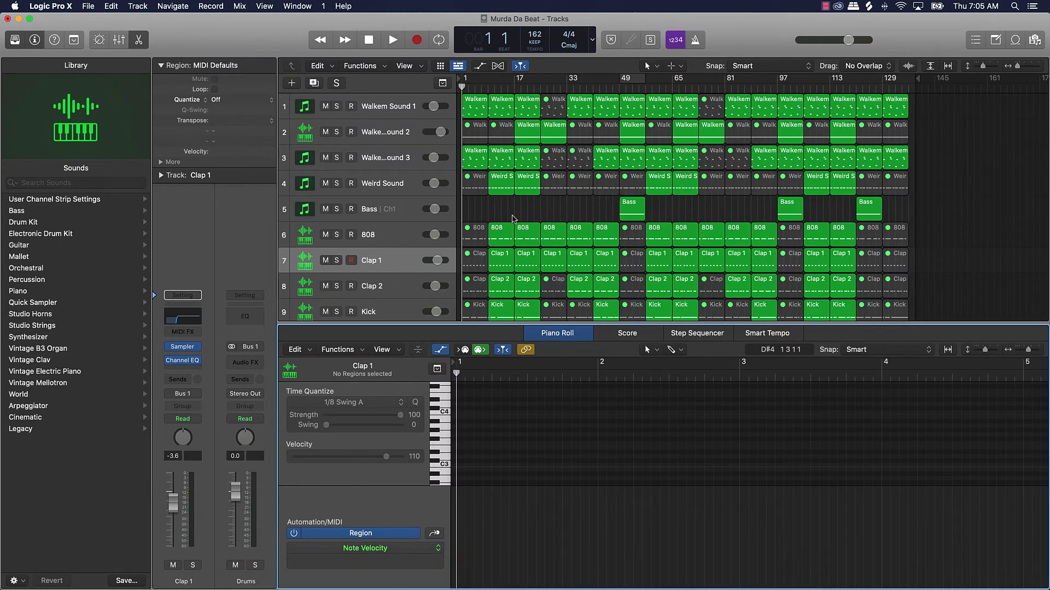
click(515, 215)
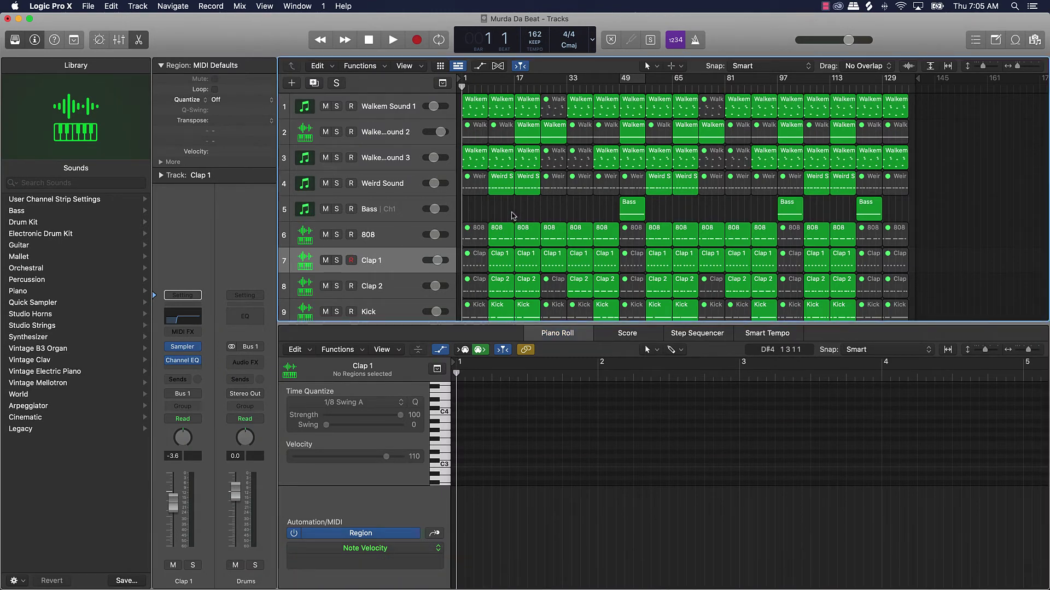
key(super+shift+e)
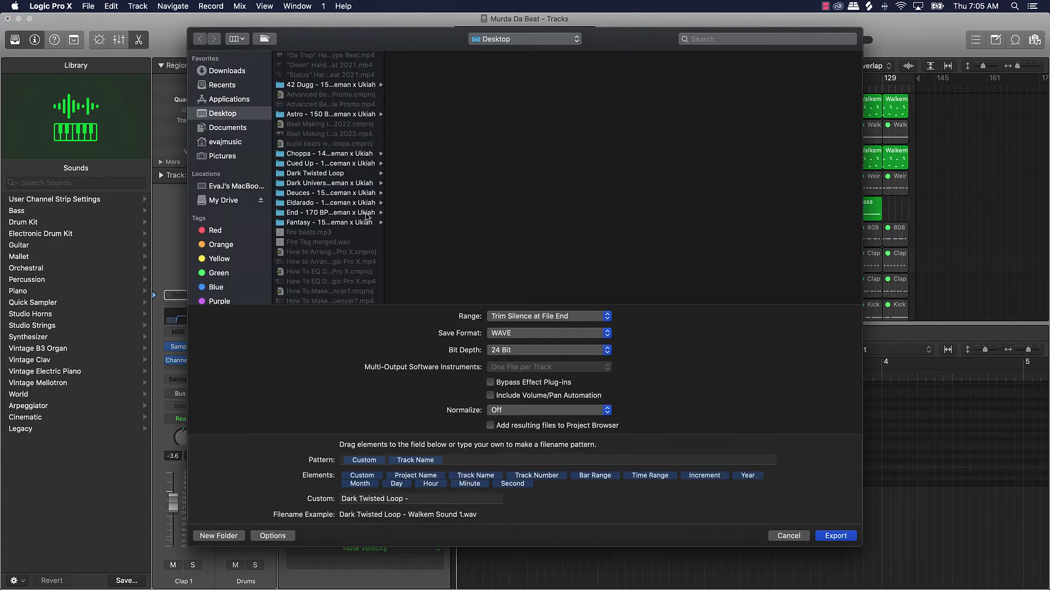
scroll(346, 189, down, 3)
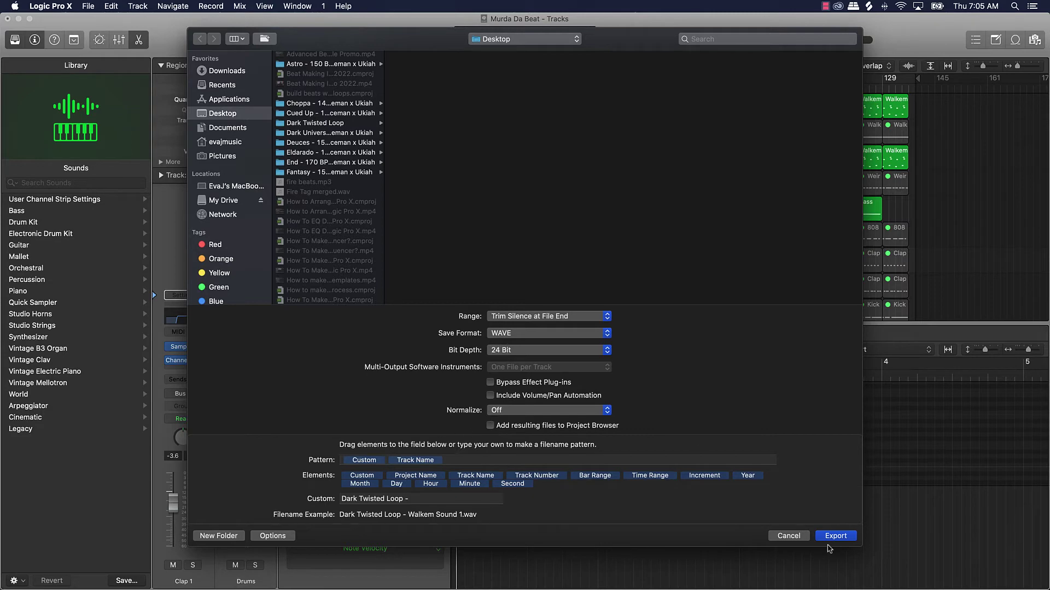
click(788, 535)
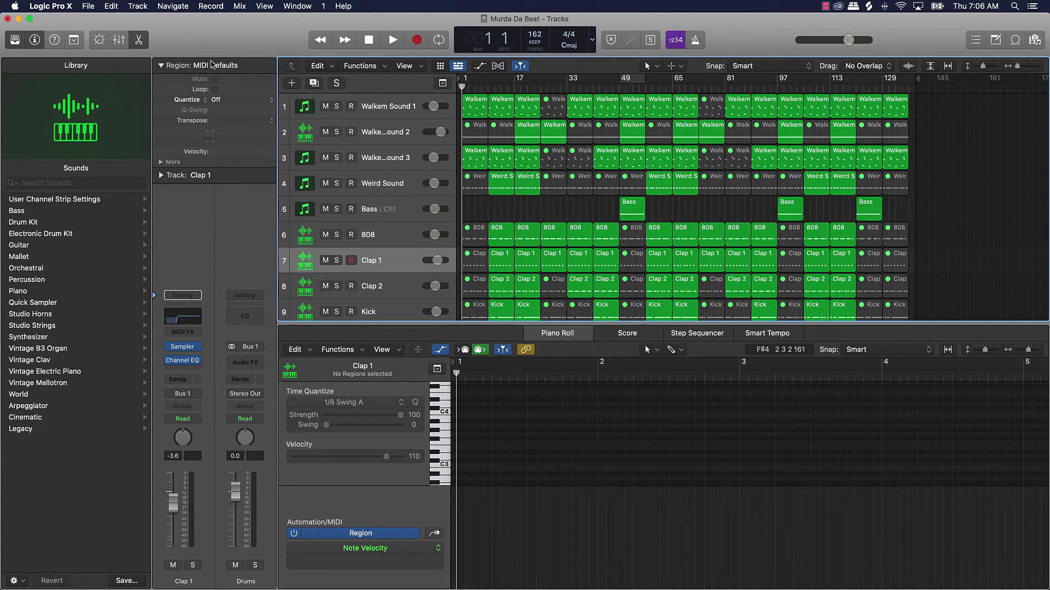
Open GarageBand's Piano Roll editor and drag it much taller, then return to Logic Pro X.
mouse_move(656, 588)
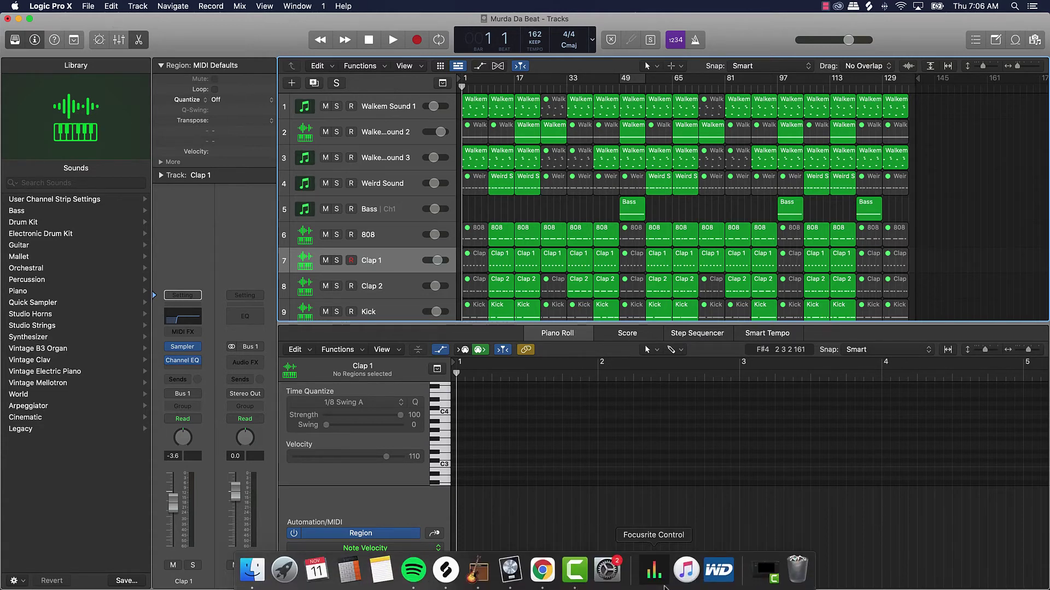
click(478, 571)
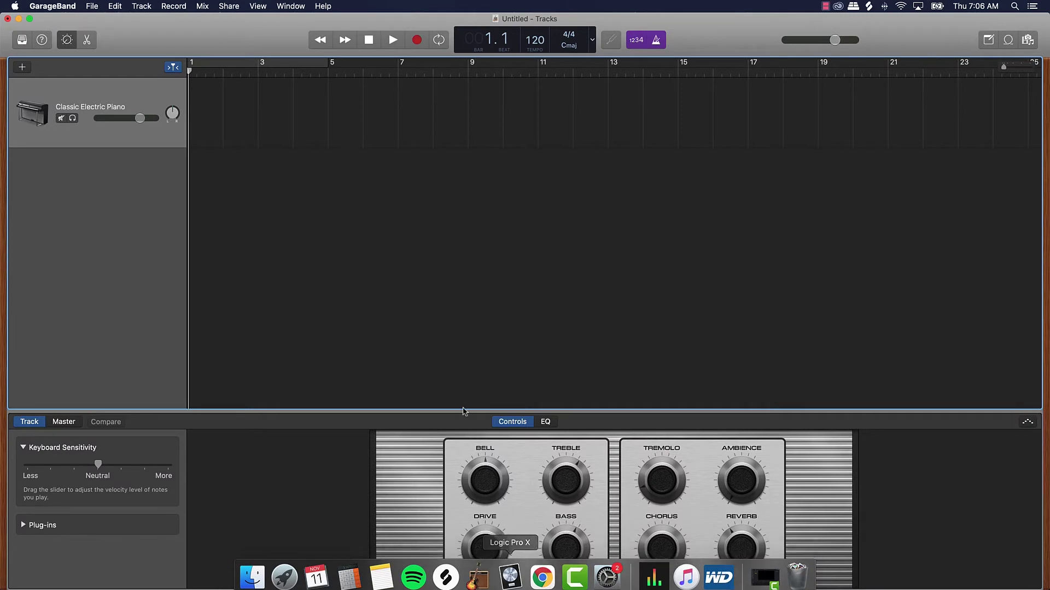
click(87, 41)
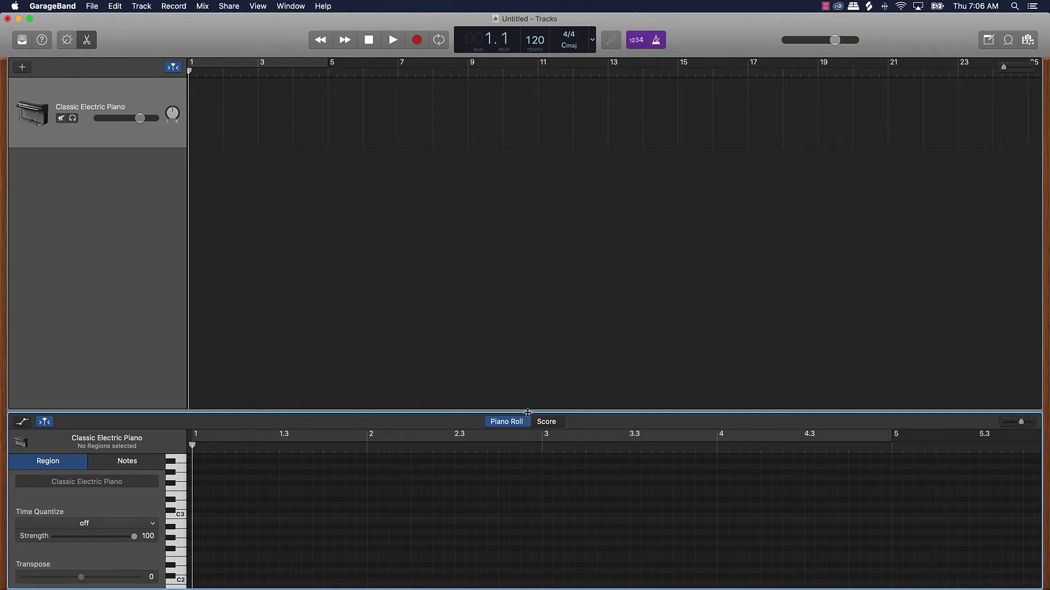
drag(528, 411, 528, 280)
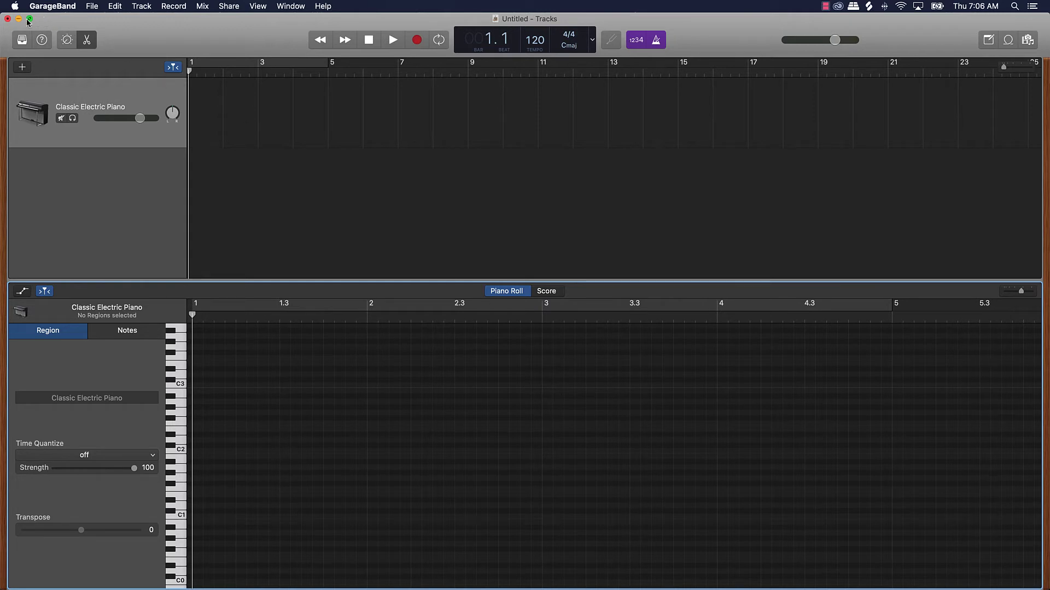
mouse_move(528, 586)
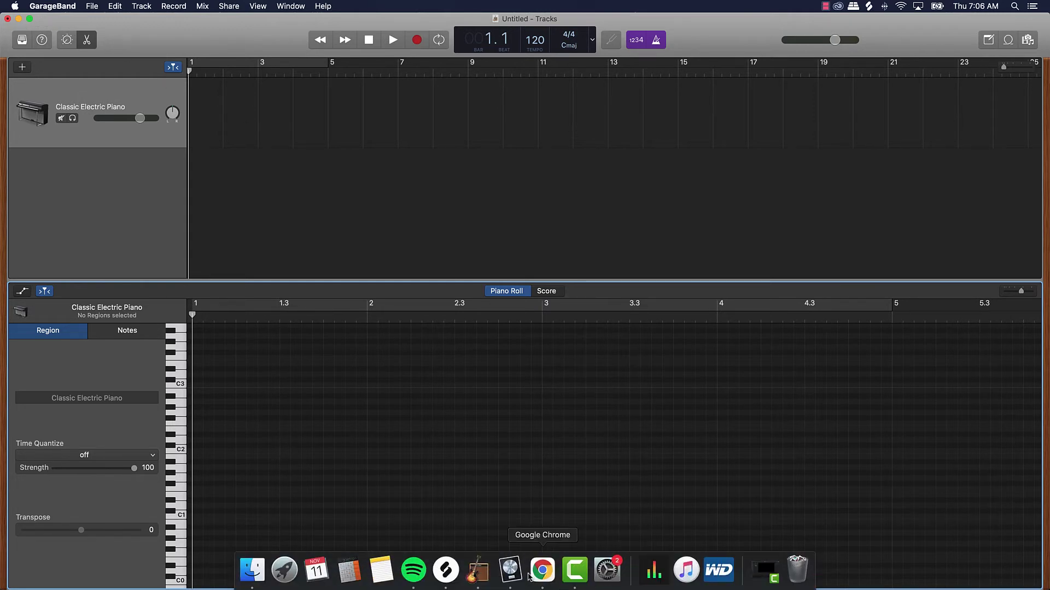
click(509, 573)
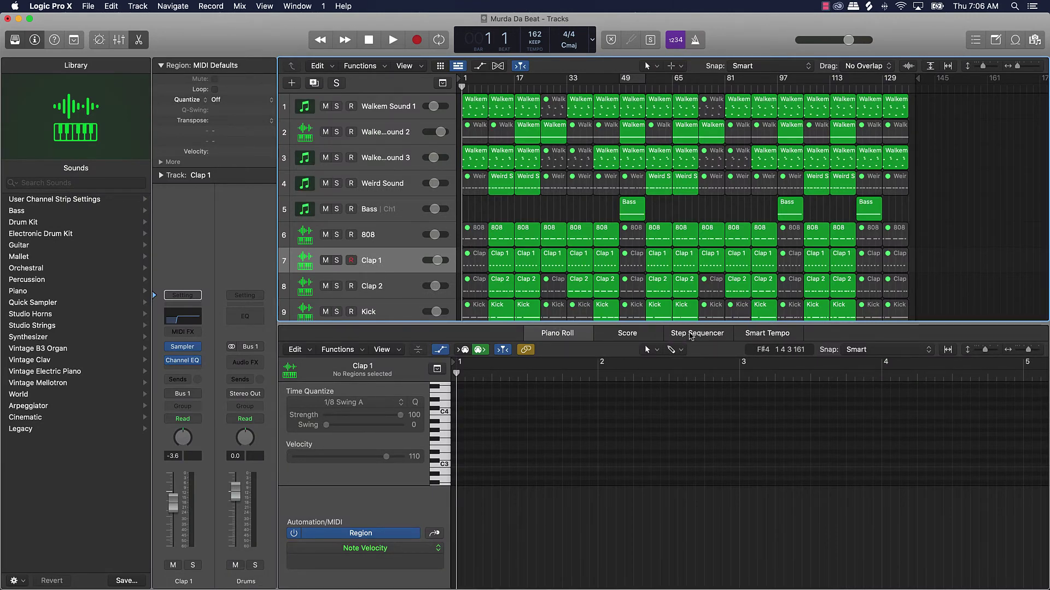
Switch the editor to the Step Sequencer for the Hat track, showing steps as on/off.
click(690, 335)
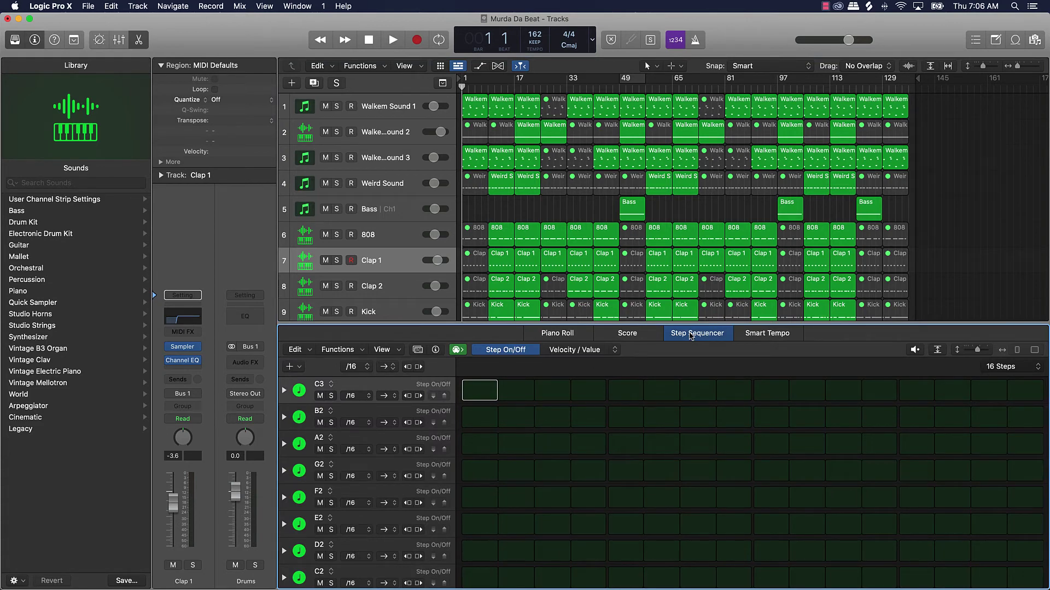
scroll(518, 241, down, 2)
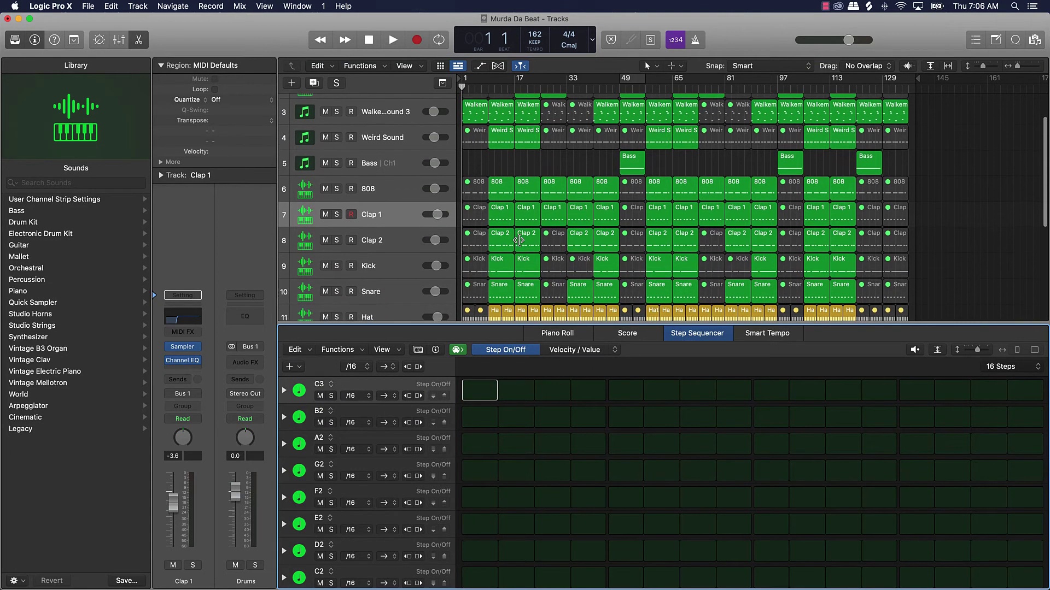
scroll(413, 302, down, 1)
click(393, 283)
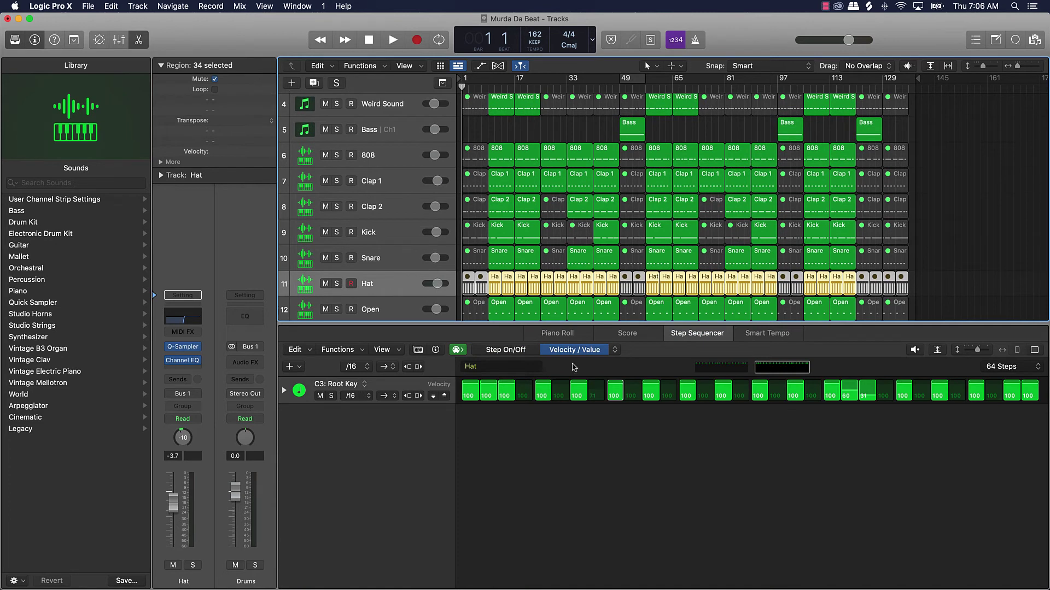
click(521, 352)
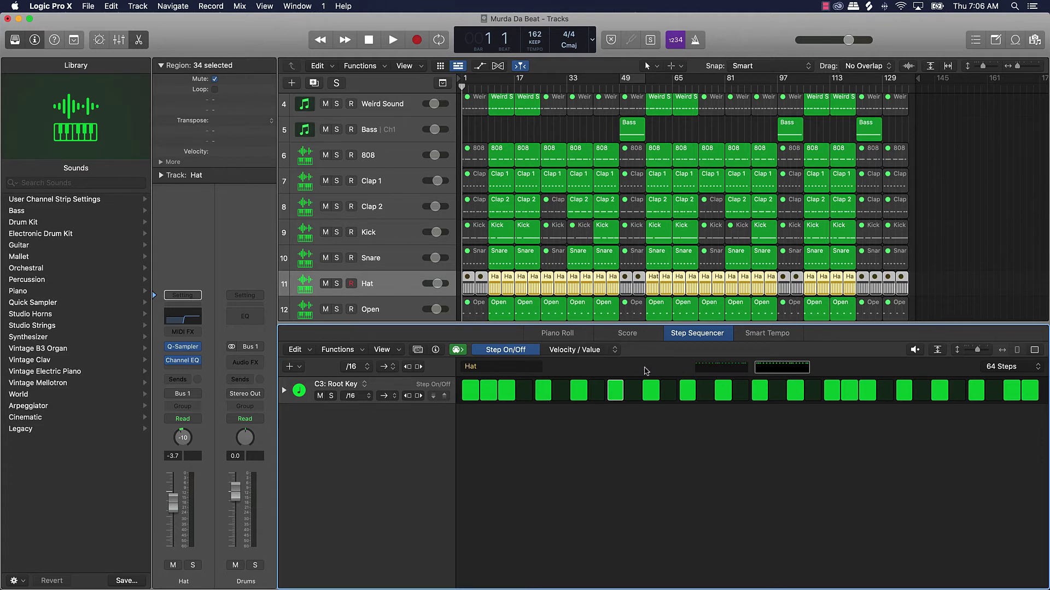
Show the first page of the Hat pattern's steps, then deselect all regions.
click(726, 370)
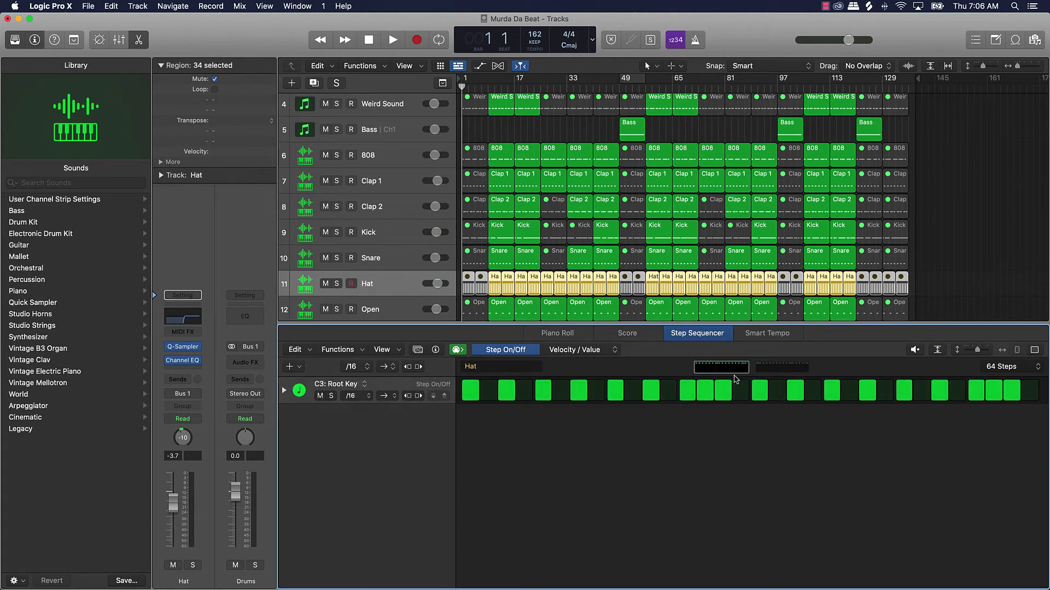
click(494, 126)
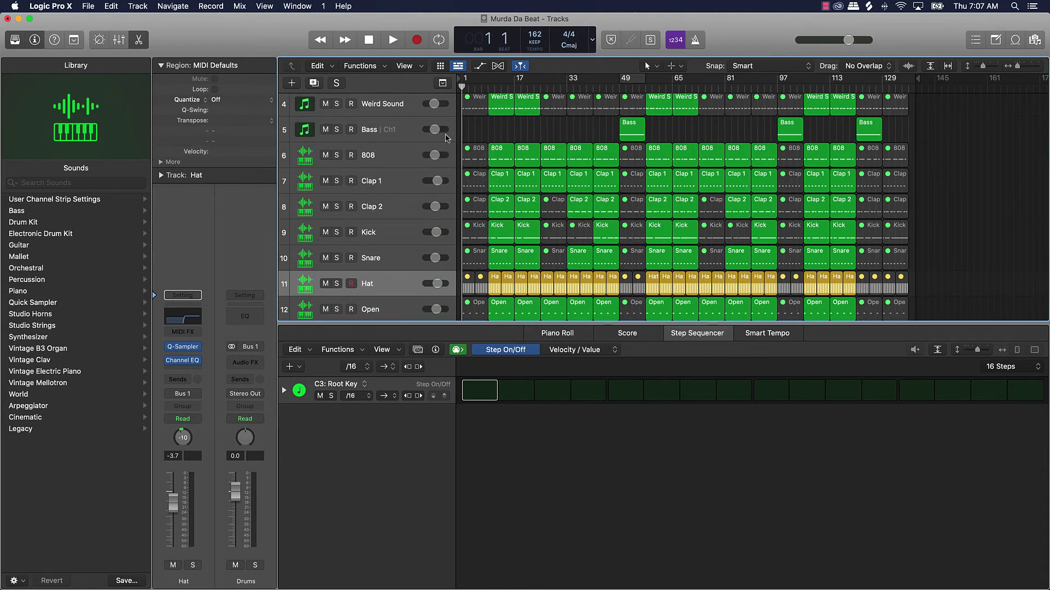
mouse_move(541, 585)
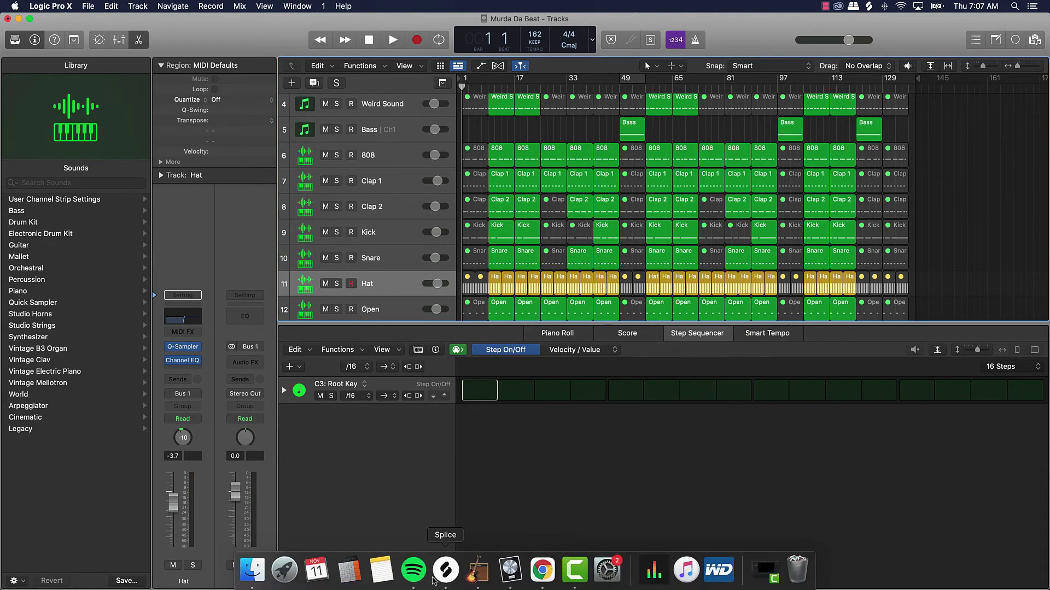
Switch to the GarageBand window from the Dock.
click(484, 578)
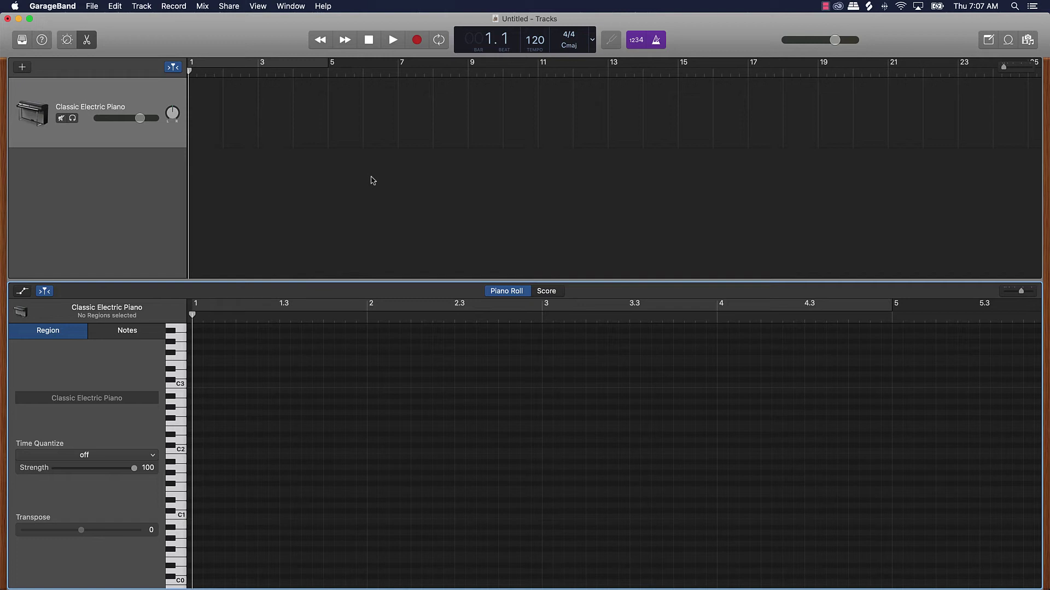
Add a Quick Sampler software instrument track, Inst 1, and close the Step Sequencer pane.
mouse_move(478, 583)
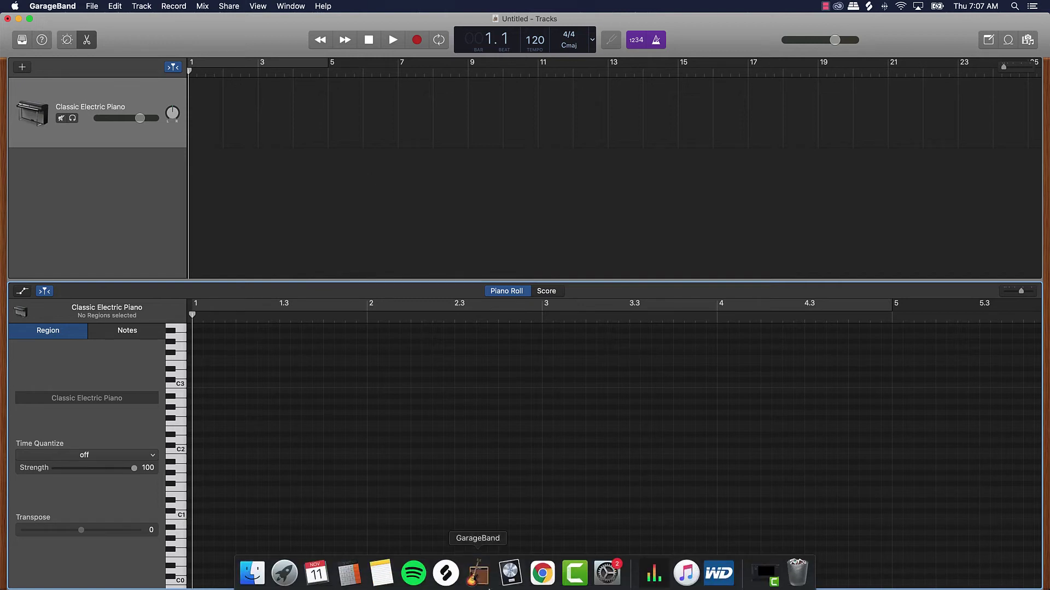
click(510, 574)
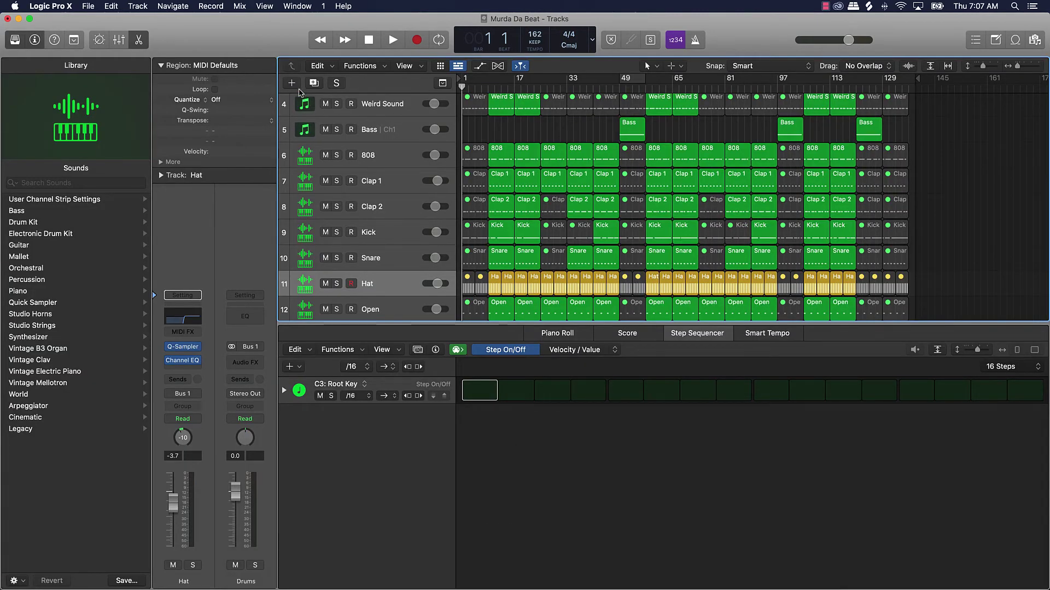
click(295, 85)
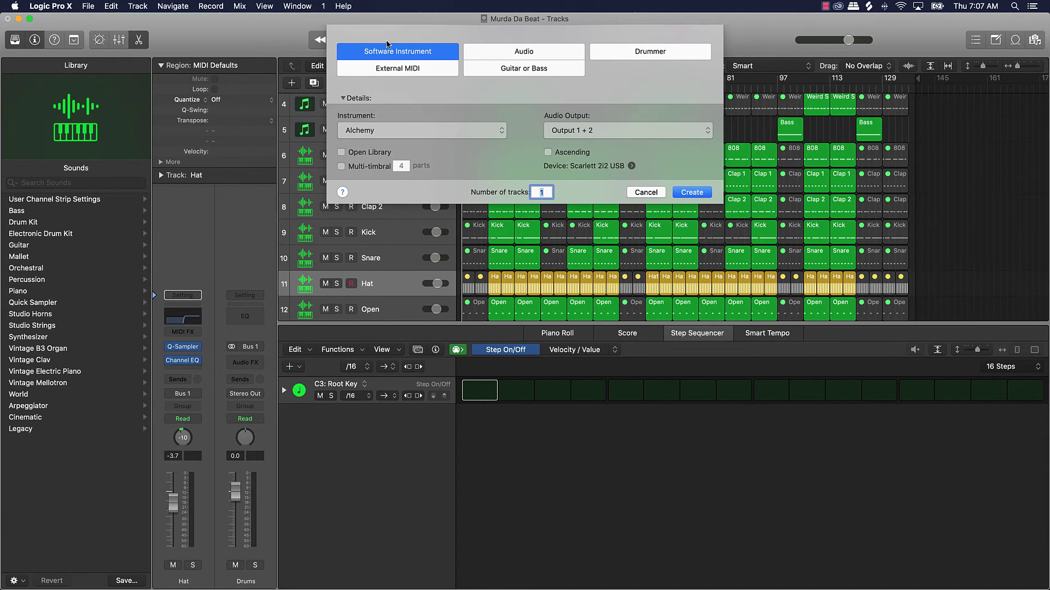
click(386, 131)
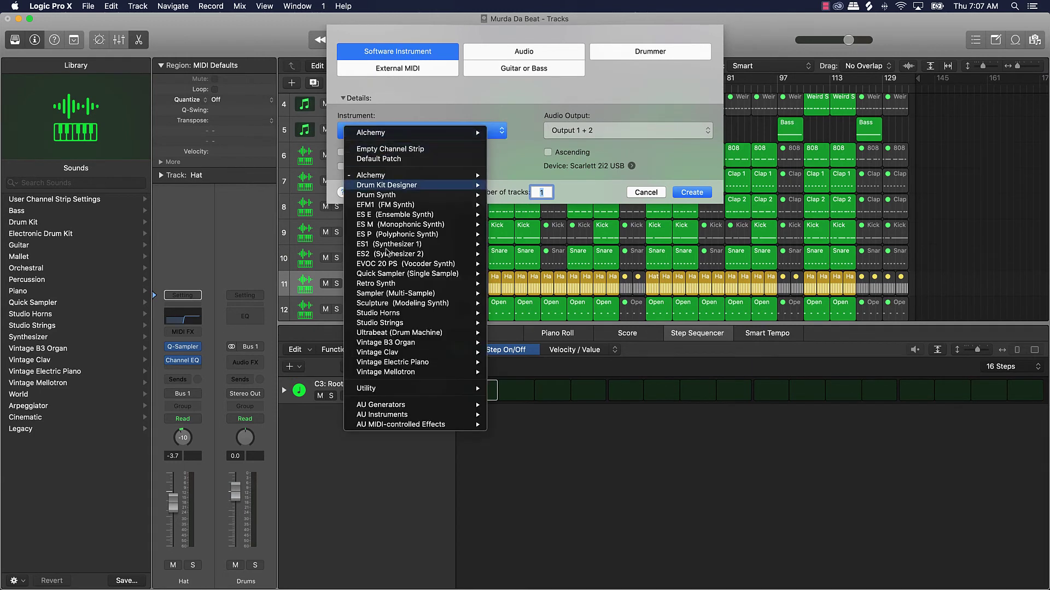
mouse_move(405, 276)
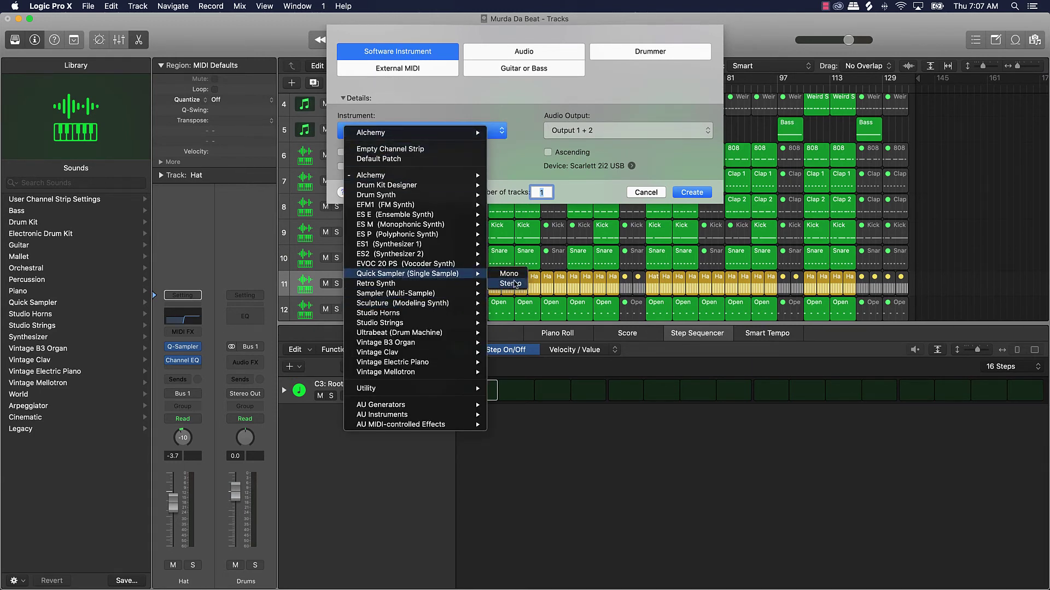
click(519, 284)
click(702, 194)
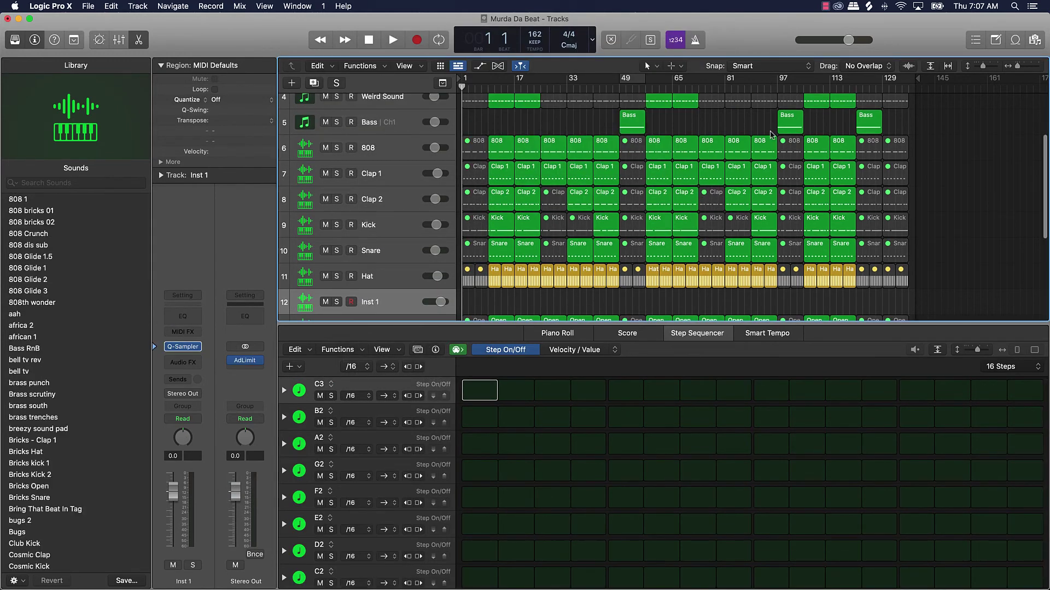
click(143, 42)
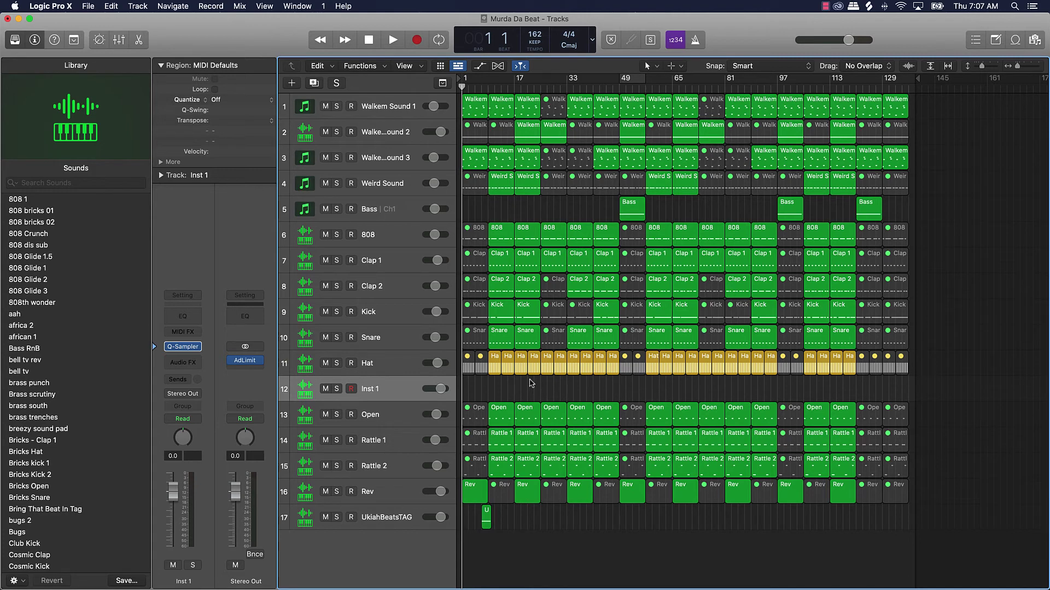
Play the beat from the start to around bar 12, then stop.
key(space)
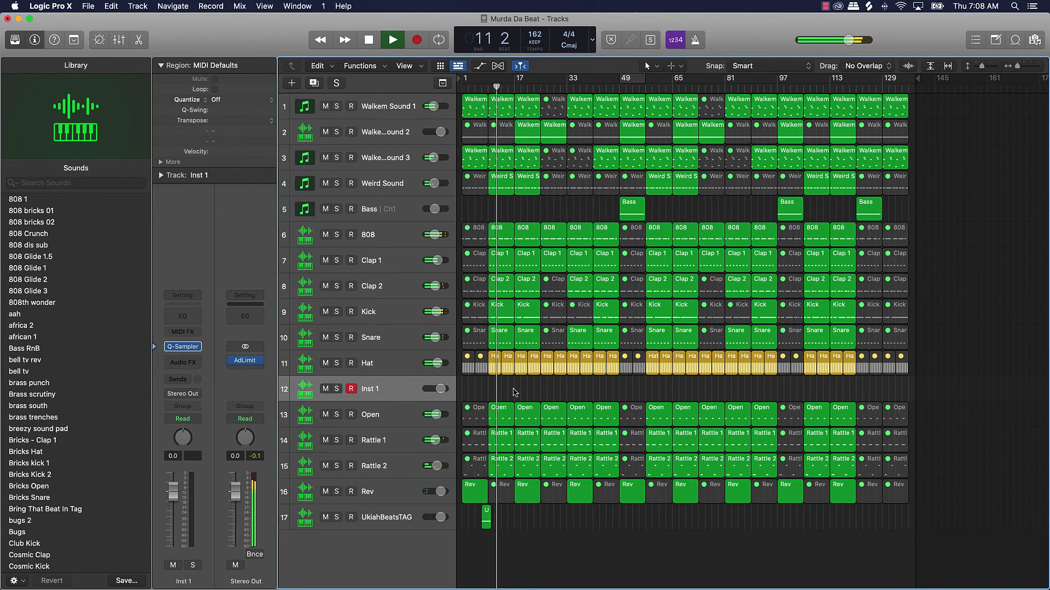
key(space)
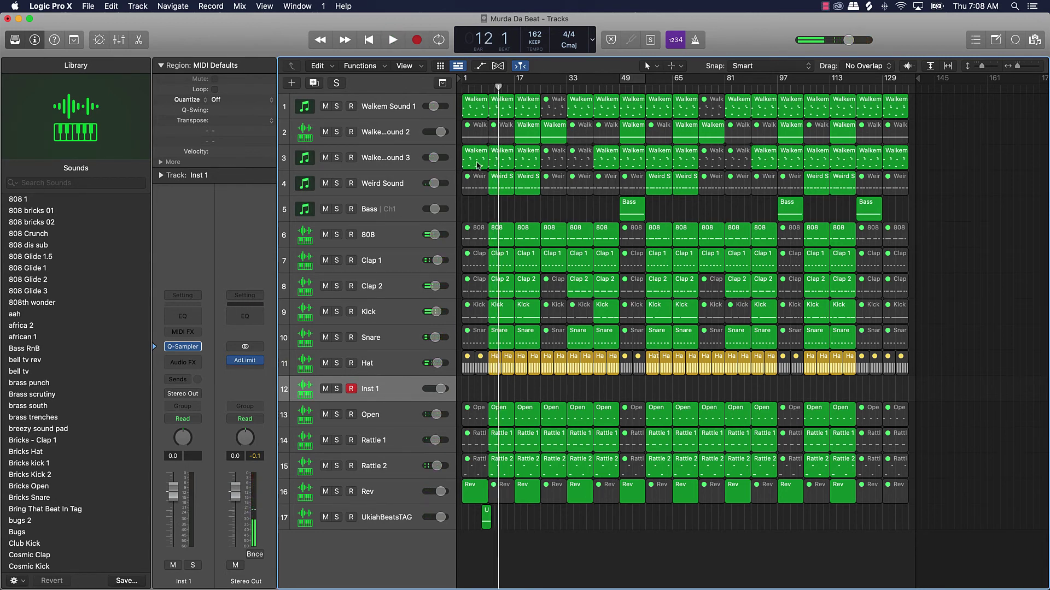
Drop the Walkem Sound 3 region into Inst 1's Quick Sampler, play a test note, then close it.
click(182, 347)
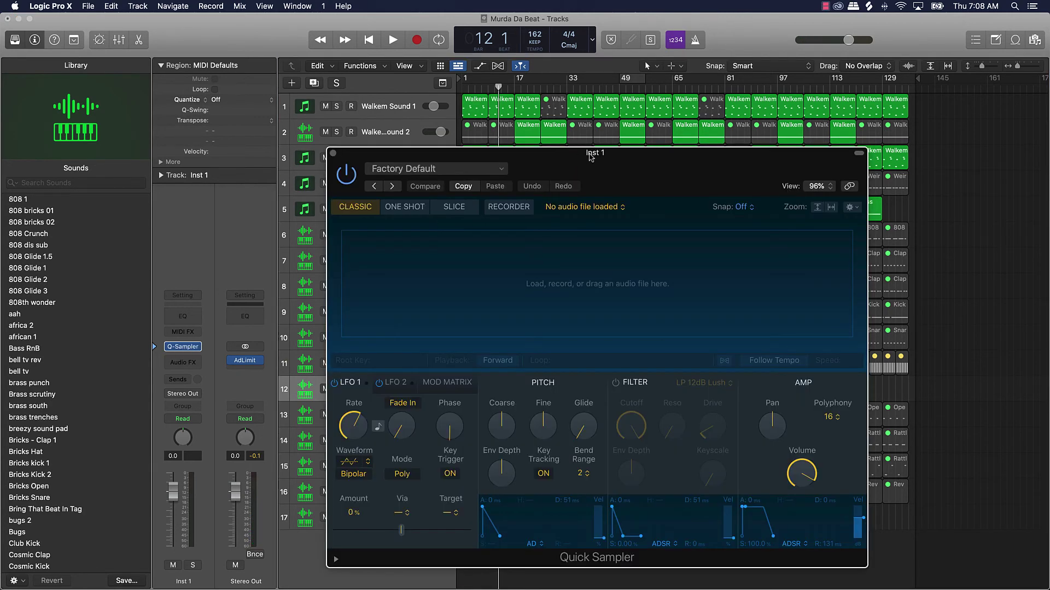
drag(590, 157, 876, 102)
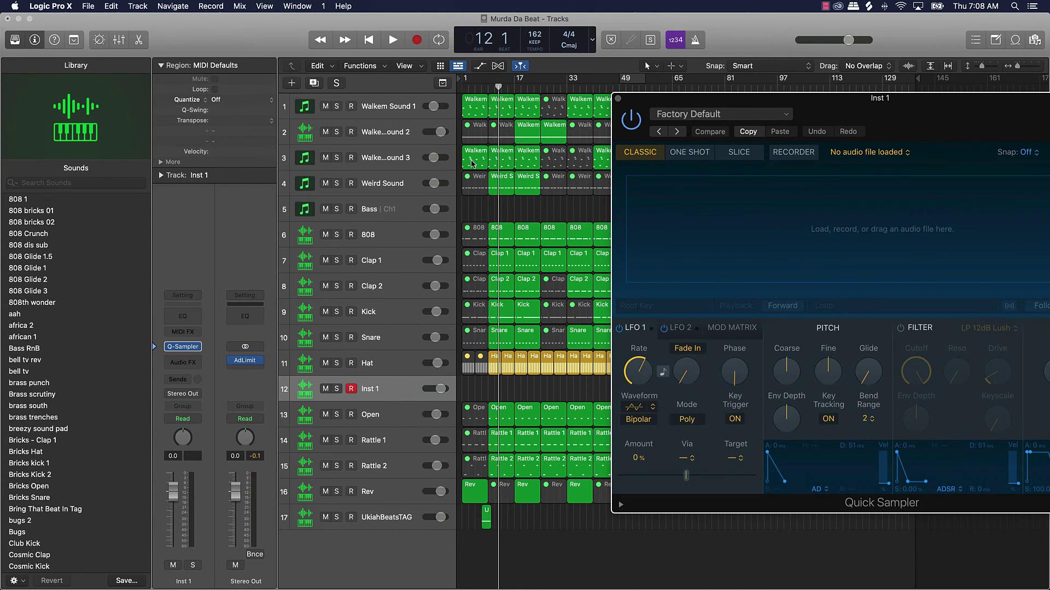
drag(471, 162, 764, 219)
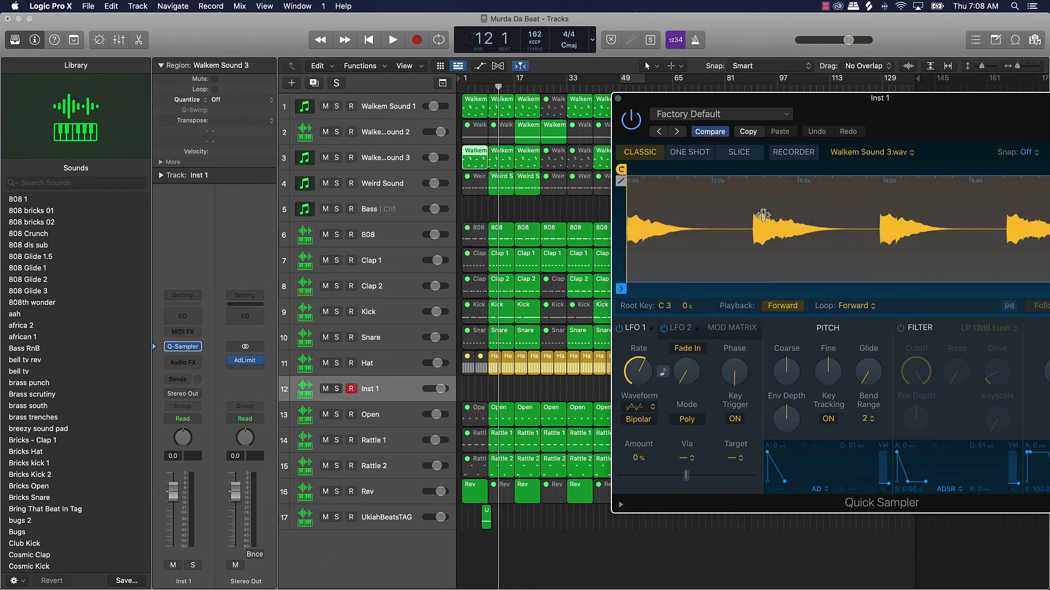
key(a)
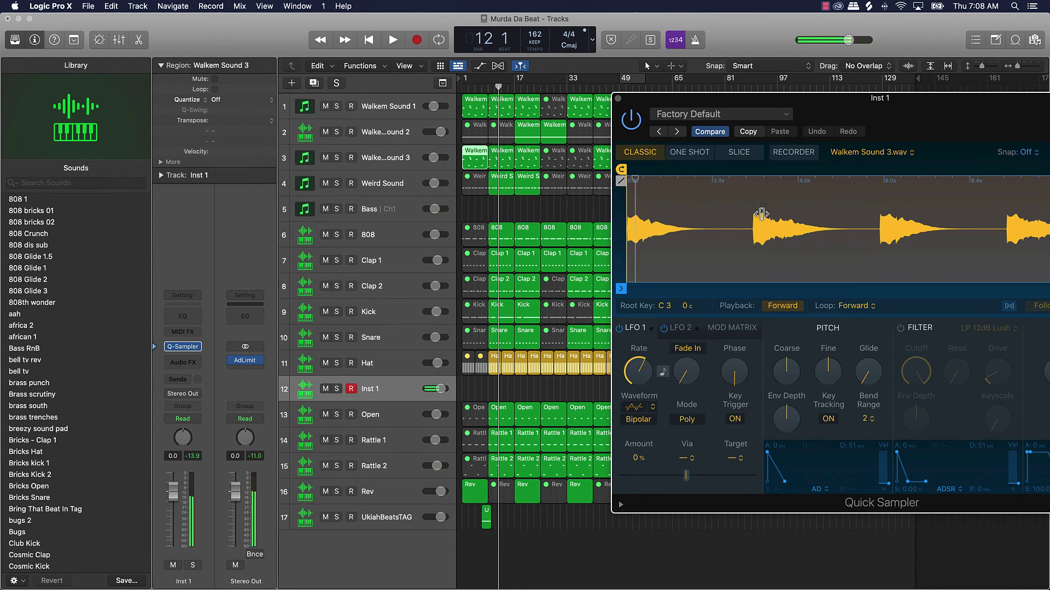
click(739, 135)
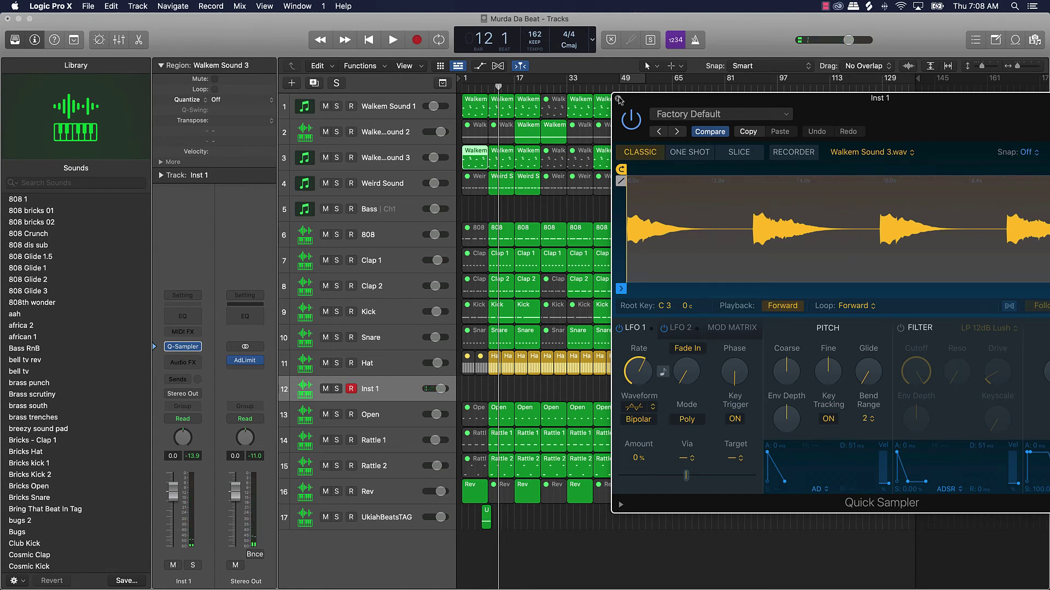
click(618, 99)
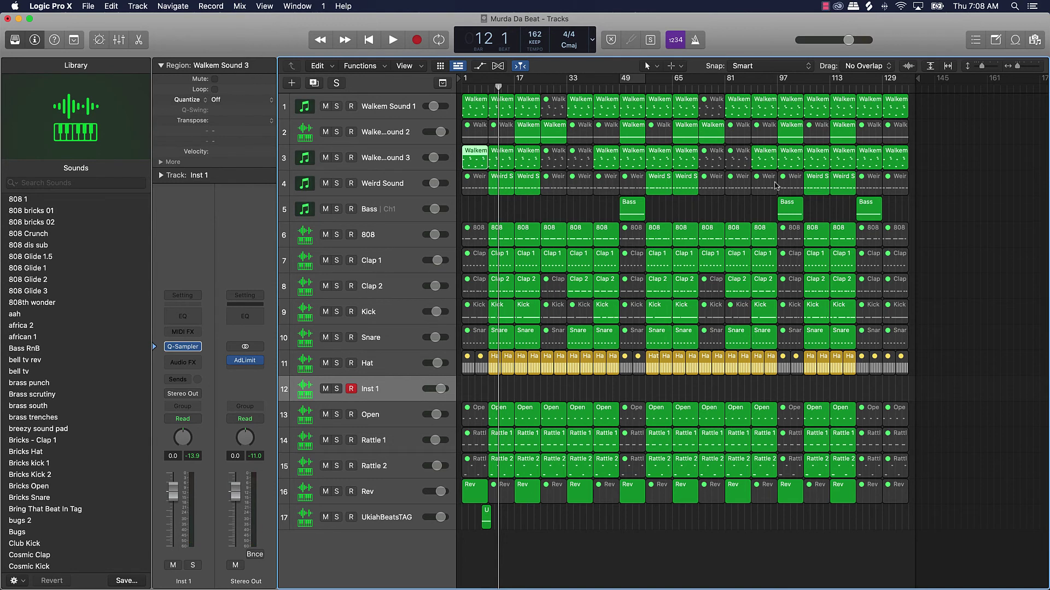
Swap the Quick Sampler's sample for the 12-8 Acoustic Strum 02 Apple Loop.
click(1015, 41)
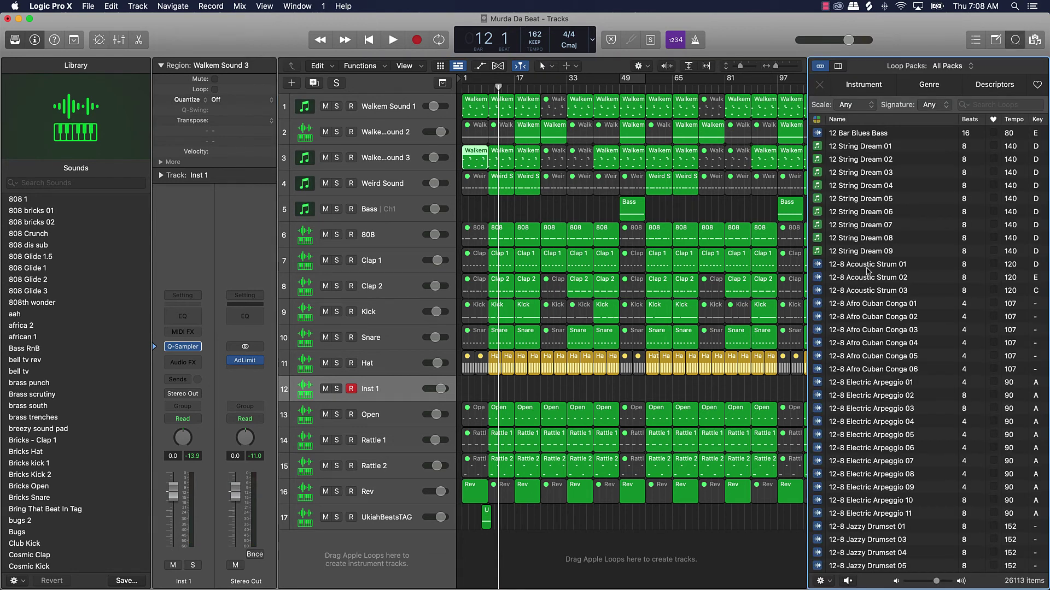
click(182, 351)
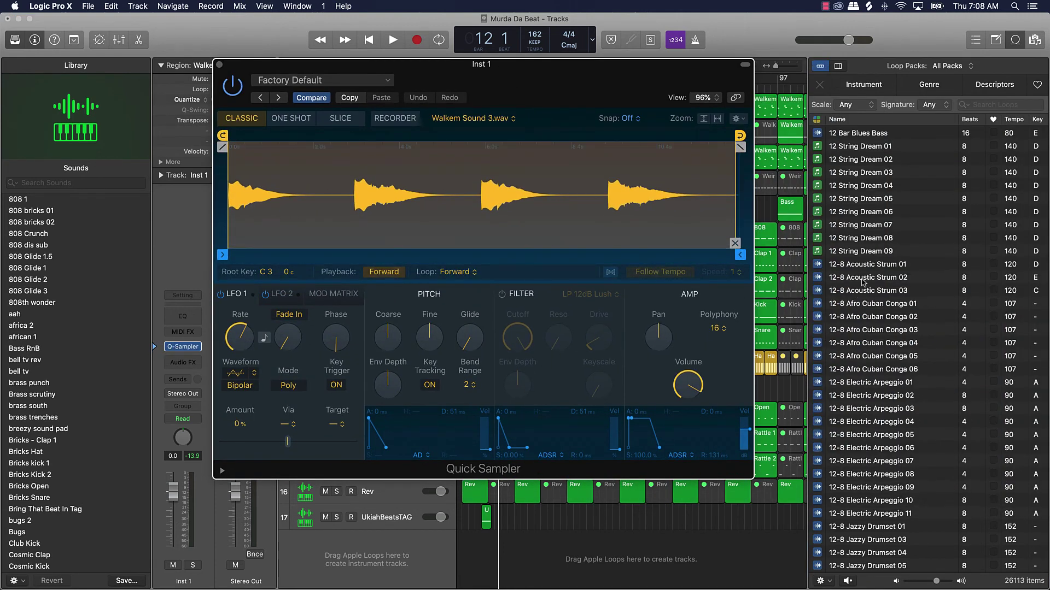
drag(862, 281, 341, 181)
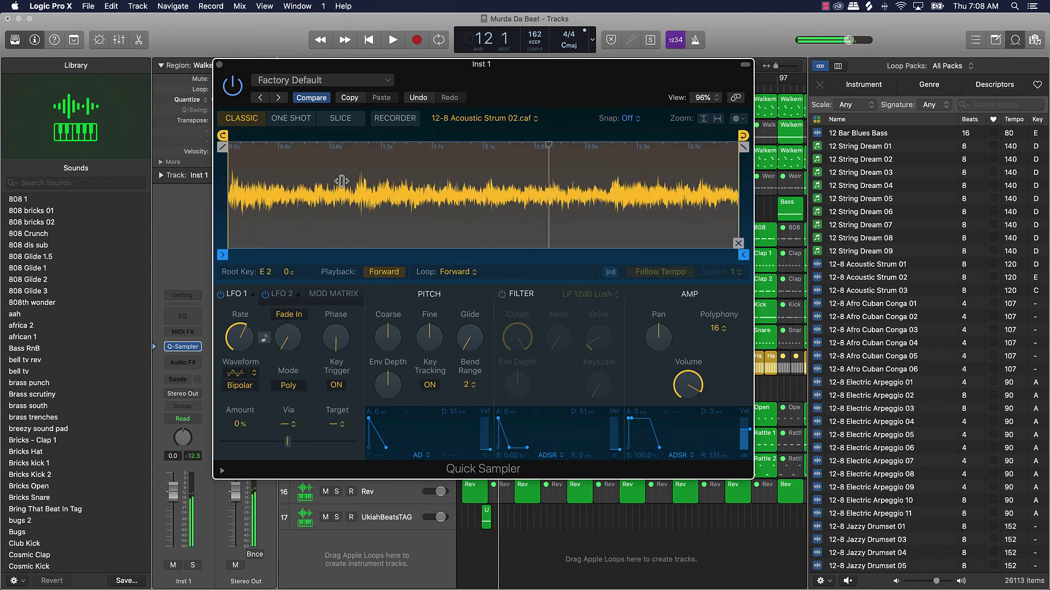
click(220, 63)
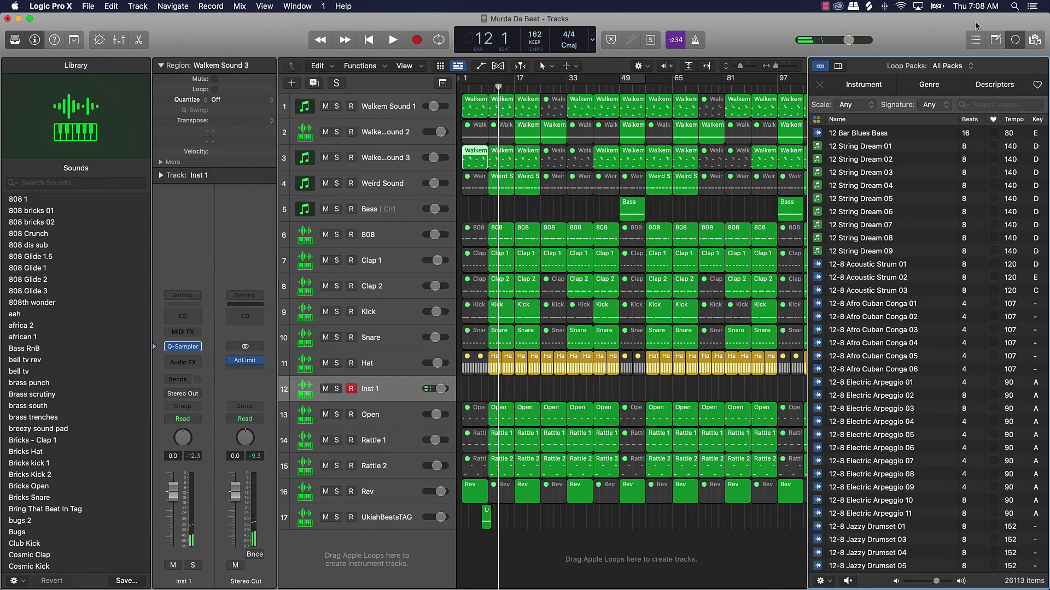
Hide the Apple Loops browser and delete the empty Inst 1 track, leaving 16 tracks.
click(1014, 41)
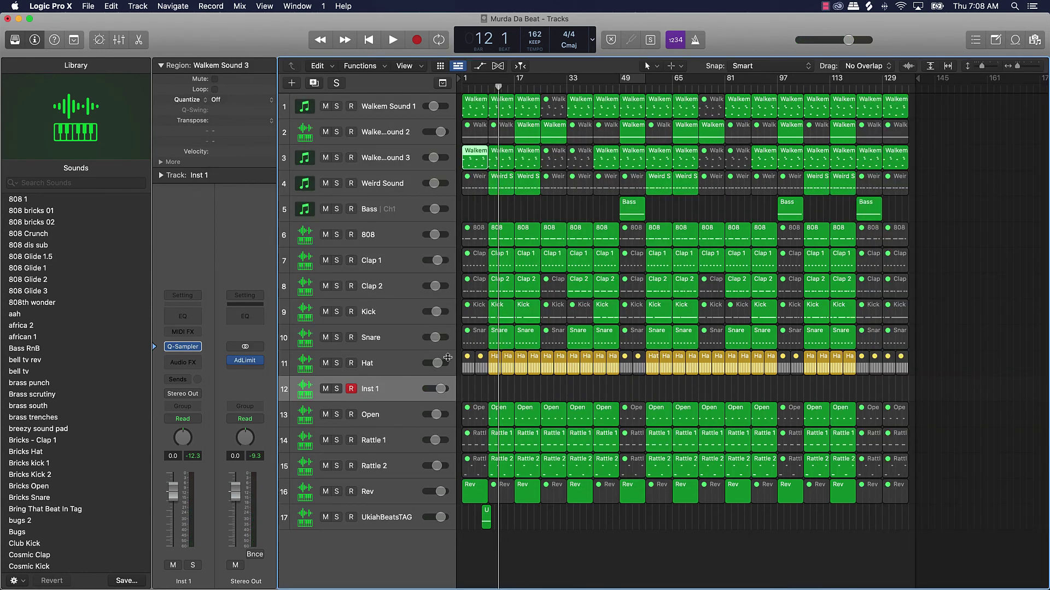
click(391, 394)
key(super+BackSpace)
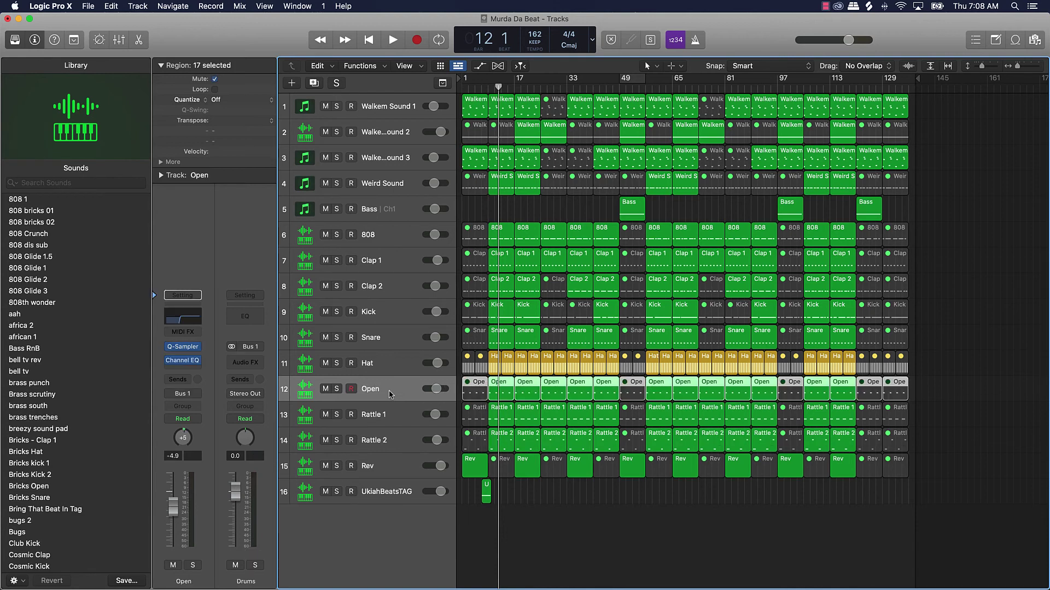